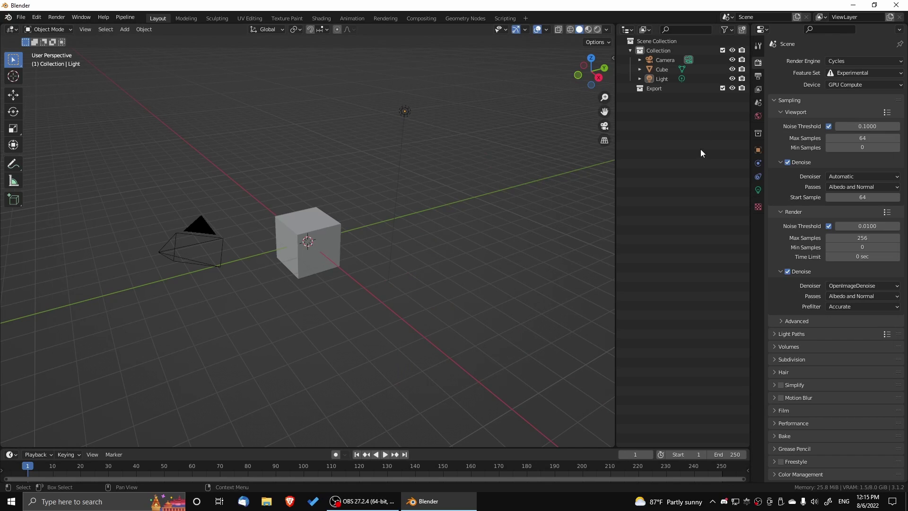
- Change the render engine from Cycles to Octane and collapse the Octane kernel panel
{"action": "left_click", "coordinate": [847, 61]}
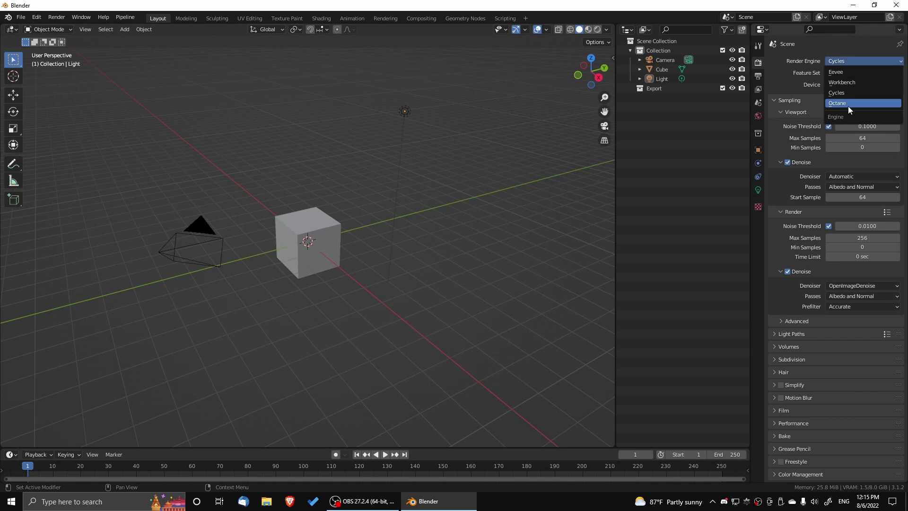
{"action": "left_click", "coordinate": [848, 104]}
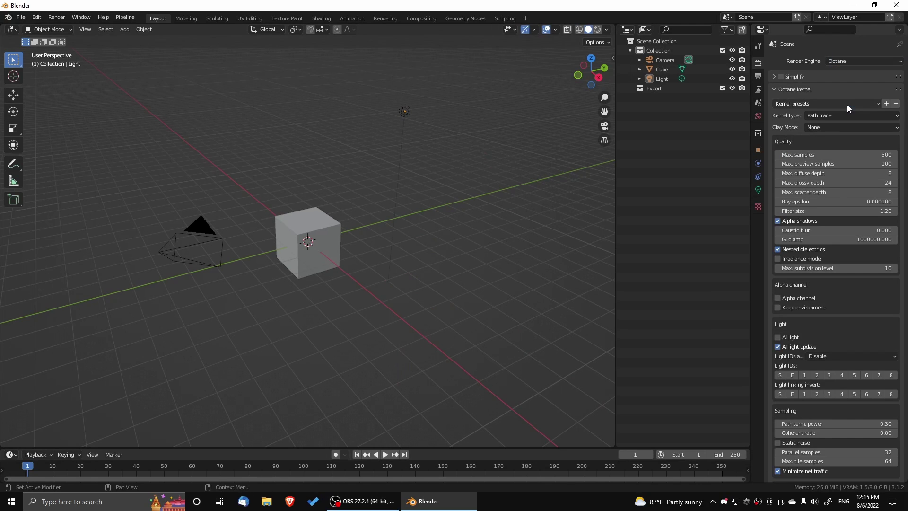
{"action": "left_click", "coordinate": [774, 90]}
- Collapse the Octane Server panel and delete the default light and cube
{"action": "left_click", "coordinate": [773, 97]}
{"action": "left_click", "coordinate": [307, 242]}
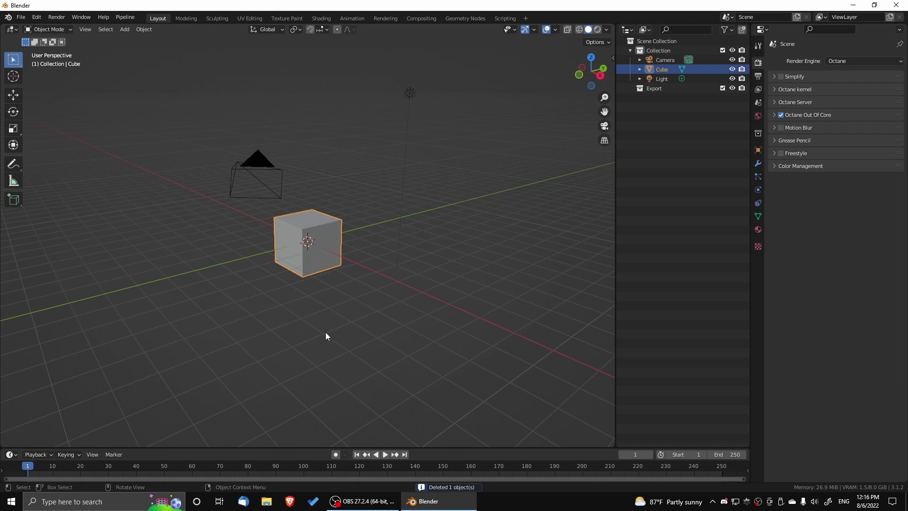
{"action": "middle_click_drag", "start_coordinate": [327, 335], "coordinate": [306, 320]}
{"action": "left_click", "coordinate": [383, 103]}
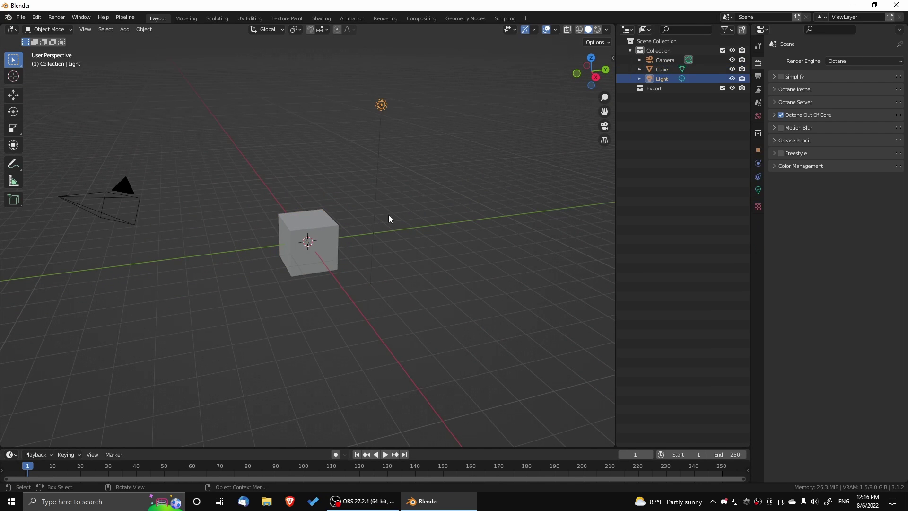
{"action": "key", "text": "Delete"}
{"action": "left_click", "coordinate": [331, 244]}
{"action": "key", "text": "Delete"}
{"action": "middle_click_drag", "start_coordinate": [320, 327], "coordinate": [348, 315]}
- Add a Suzanne monkey head mesh at the origin
{"action": "key", "text": "shift+a"}
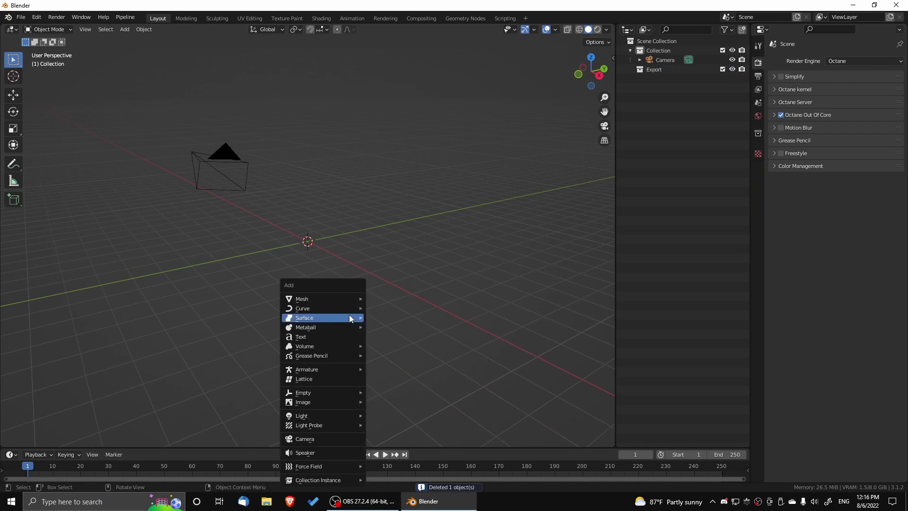
{"action": "mouse_move", "coordinate": [343, 298]}
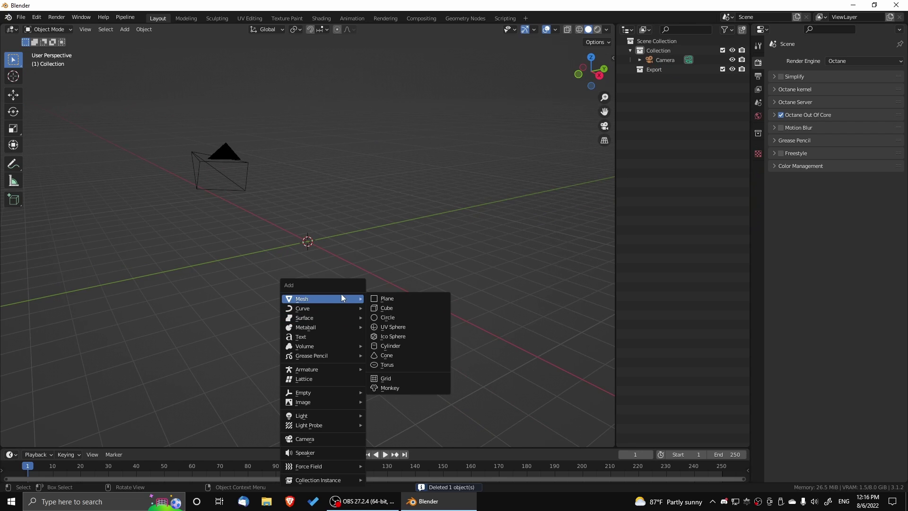
{"action": "left_click", "coordinate": [392, 388]}
{"action": "middle_click_drag", "start_coordinate": [312, 307], "coordinate": [383, 284]}
{"action": "scroll", "coordinate": [337, 251], "scroll_direction": "up", "scroll_amount": 3}
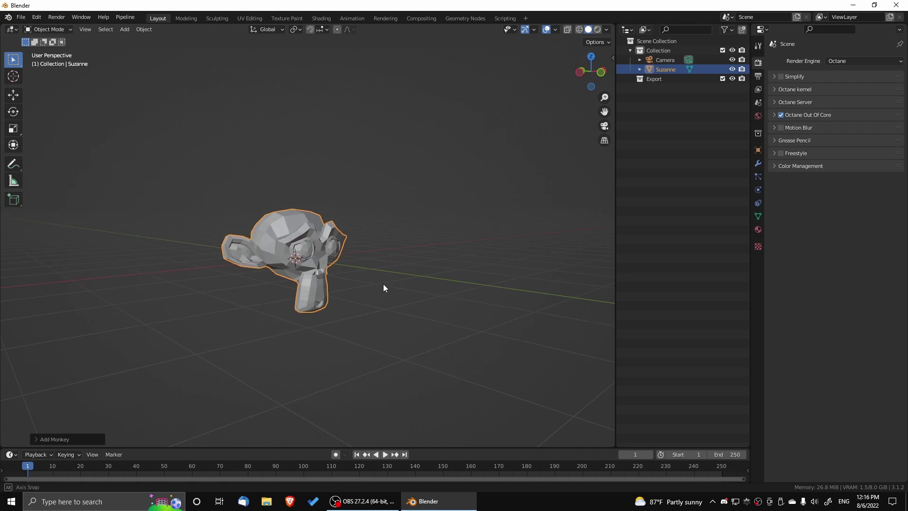
- Add a Subdivision Surface modifier to Suzanne, trying viewport levels 3 and then 1
{"action": "left_click", "coordinate": [758, 163]}
{"action": "left_click", "coordinate": [793, 60]}
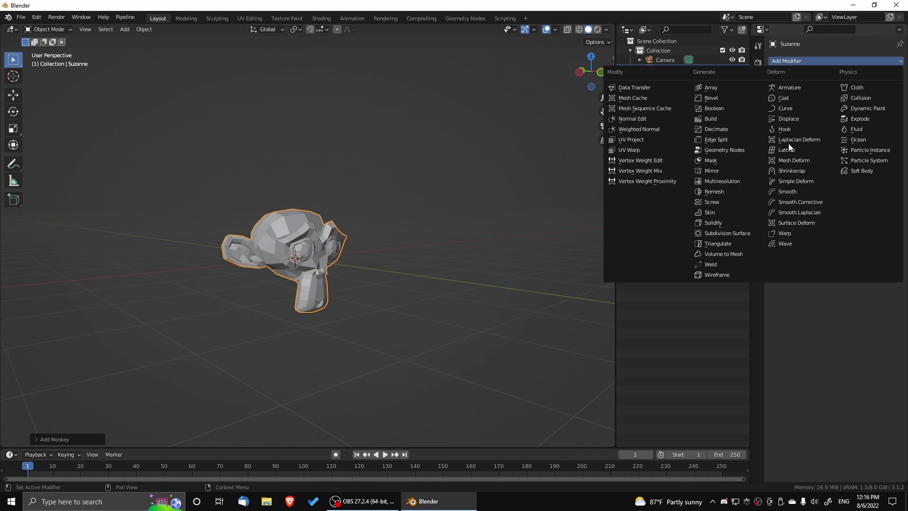
{"action": "left_click", "coordinate": [725, 234]}
{"action": "middle_click_drag", "start_coordinate": [307, 314], "coordinate": [304, 247]}
{"action": "scroll", "coordinate": [300, 260], "scroll_direction": "up", "scroll_amount": 3}
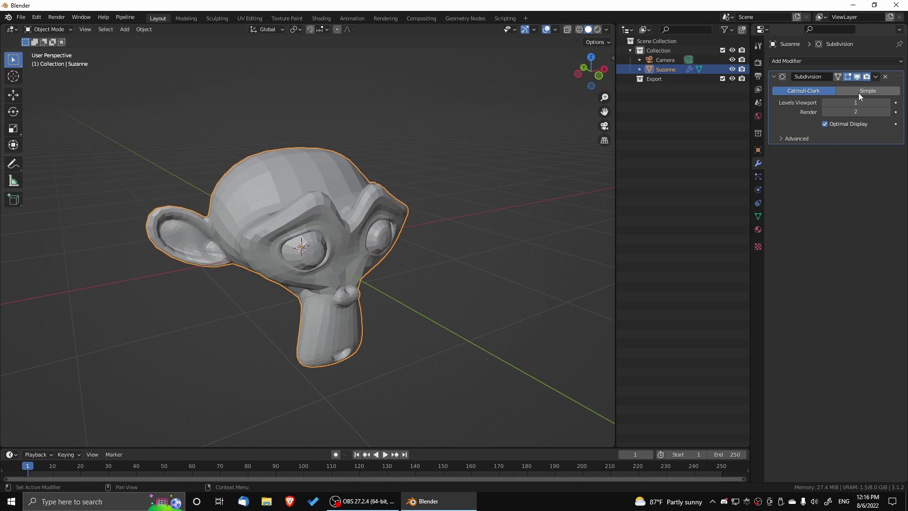
{"action": "left_click", "coordinate": [879, 103]}
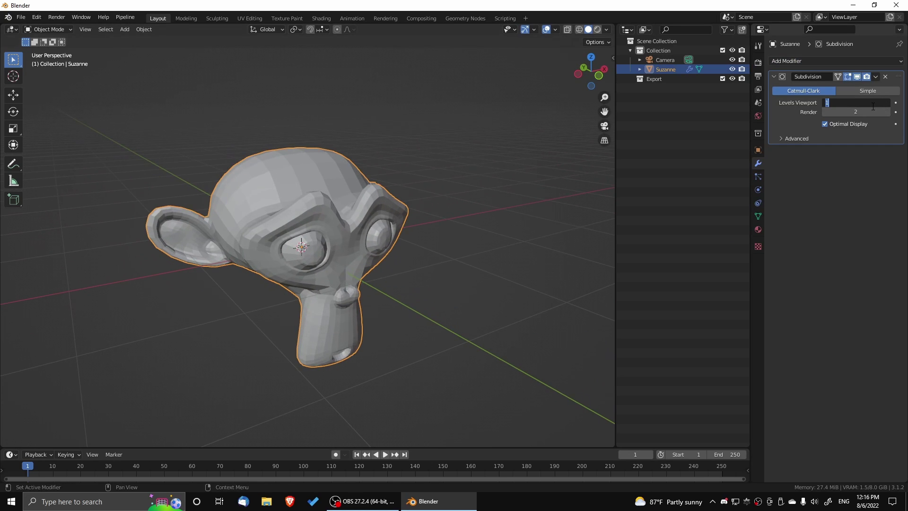
{"action": "type", "text": "3"}
{"action": "key", "text": "Return"}
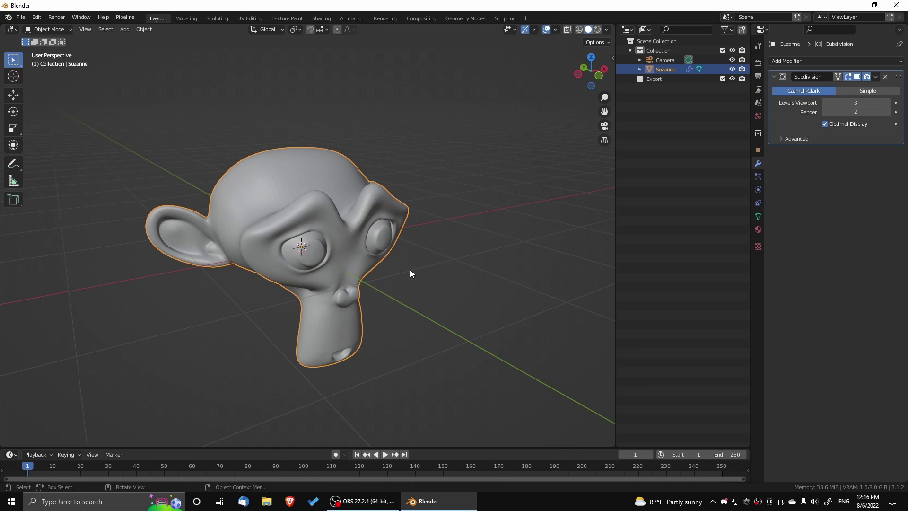
{"action": "middle_click_drag", "start_coordinate": [410, 273], "coordinate": [433, 266]}
{"action": "left_click", "coordinate": [861, 103]}
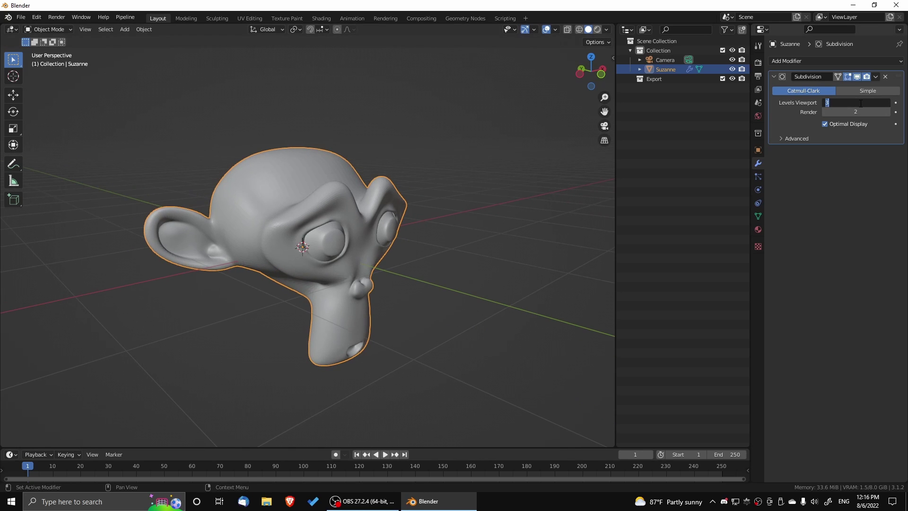
{"action": "type", "text": "1"}
{"action": "key", "text": "Return"}
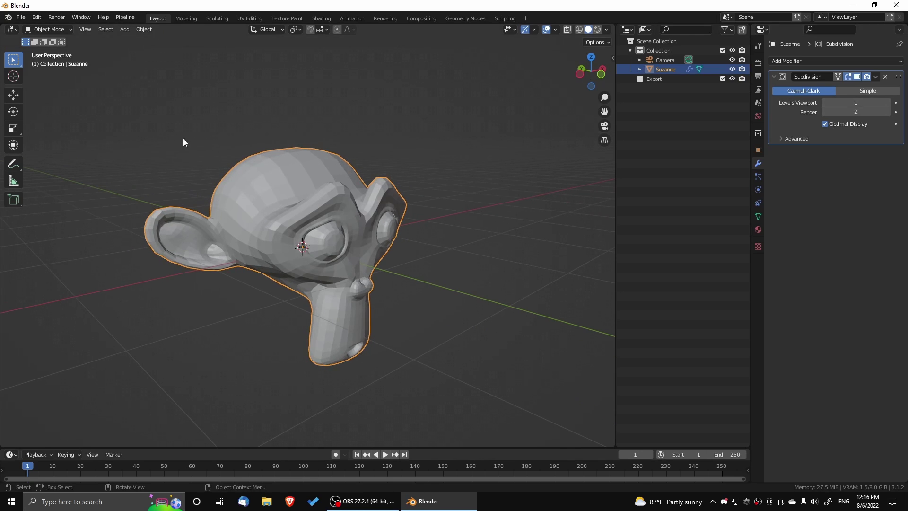
- Shade Suzanne smooth and set its subdivision level to 2 with Ctrl+2
{"action": "left_click", "coordinate": [144, 29]}
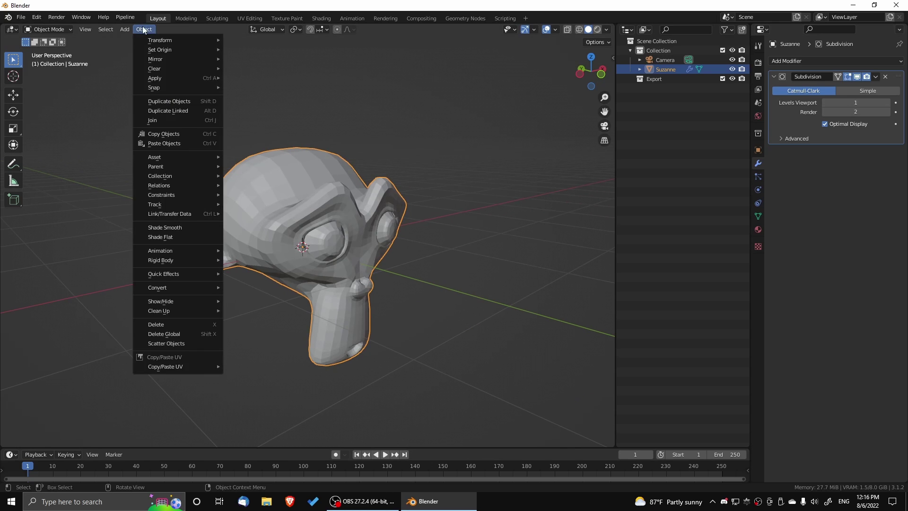
{"action": "left_click", "coordinate": [169, 228]}
{"action": "key", "text": "ctrl+2"}
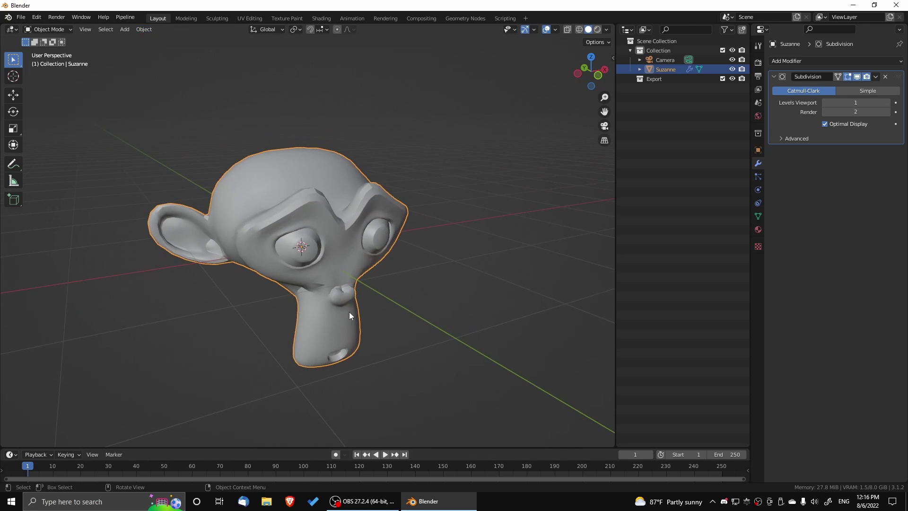
{"action": "scroll", "coordinate": [334, 217], "scroll_direction": "up", "scroll_amount": 2}
{"action": "scroll", "coordinate": [334, 217], "scroll_direction": "down", "scroll_amount": 5}
{"action": "middle_click_drag", "start_coordinate": [330, 218], "coordinate": [327, 238]}
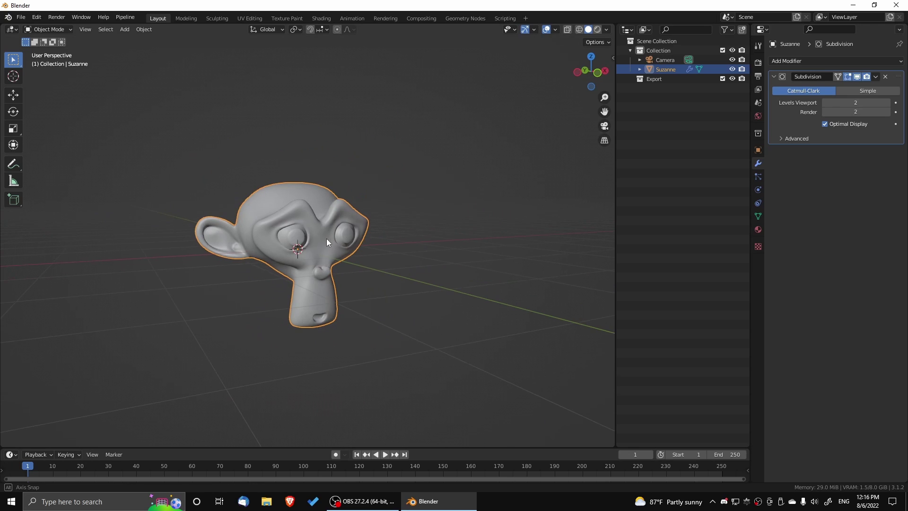
- Switch the viewport to a live Octane rendered preview and deselect Suzanne
{"action": "left_click", "coordinate": [596, 29]}
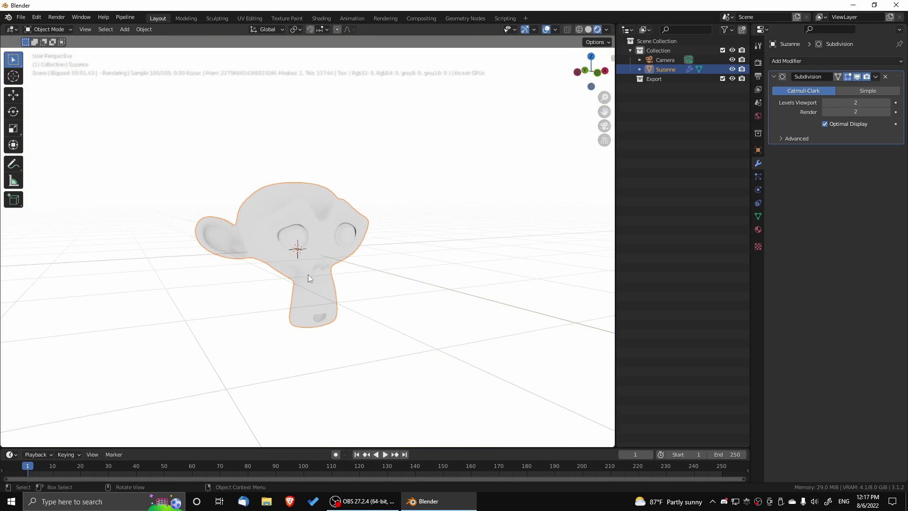
{"action": "mouse_move", "coordinate": [308, 274]}
{"action": "middle_mouse_down"}
{"action": "mouse_move", "coordinate": [269, 289]}
{"action": "mouse_move", "coordinate": [318, 285]}
{"action": "middle_mouse_up"}
{"action": "scroll", "coordinate": [318, 285], "scroll_direction": "up", "scroll_amount": 2}
{"action": "key", "text": "alt+a"}
- Set the world environment texture to an Image Tex node and expand its settings
{"action": "left_click", "coordinate": [758, 103]}
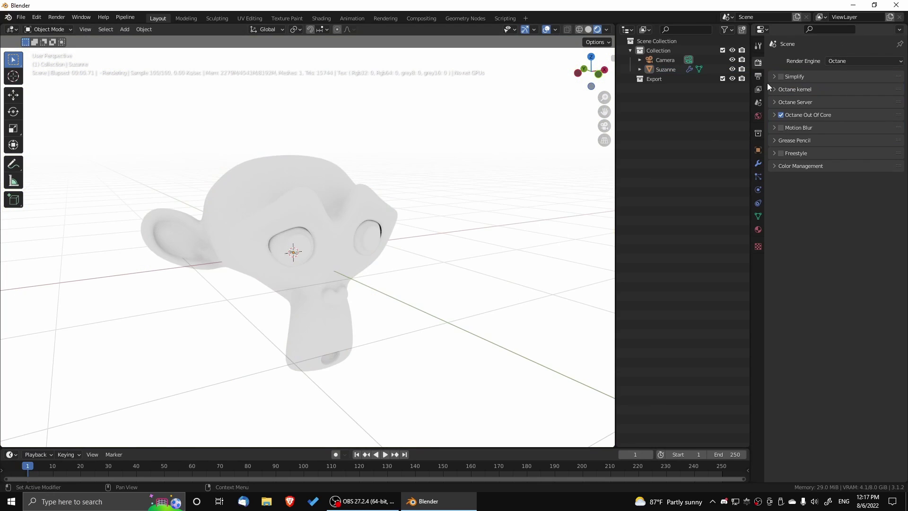
{"action": "left_click", "coordinate": [758, 116]}
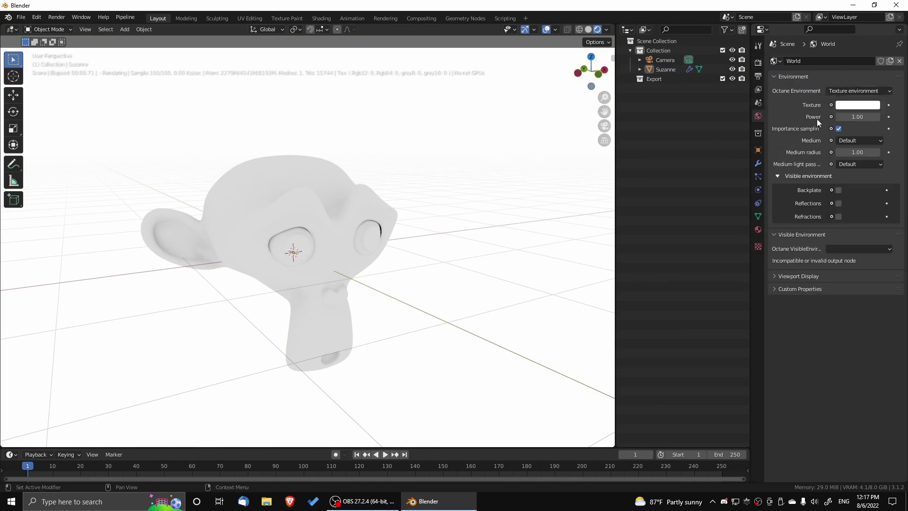
{"action": "left_click", "coordinate": [831, 106]}
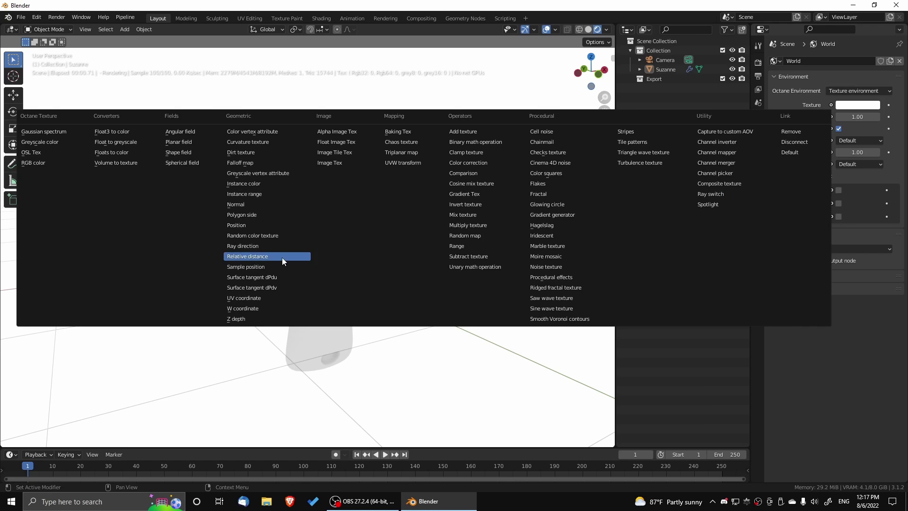
{"action": "left_click", "coordinate": [327, 163]}
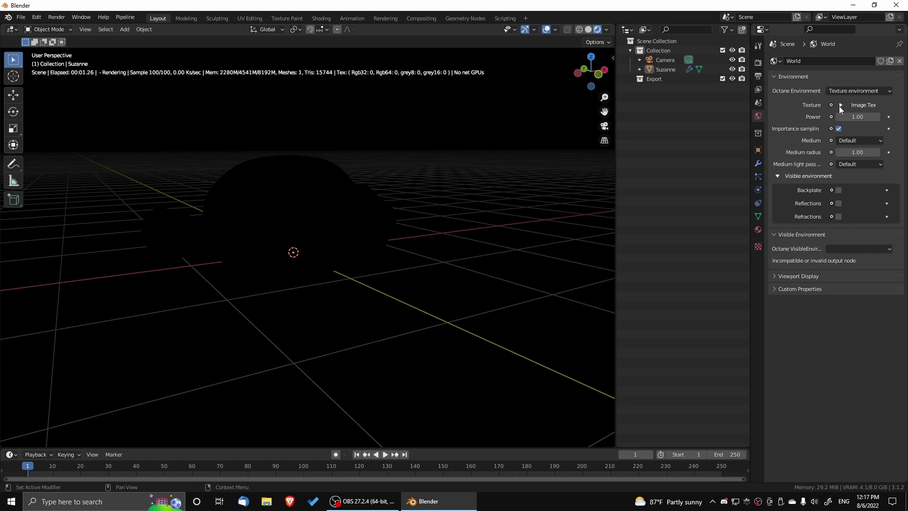
{"action": "left_click", "coordinate": [841, 105]}
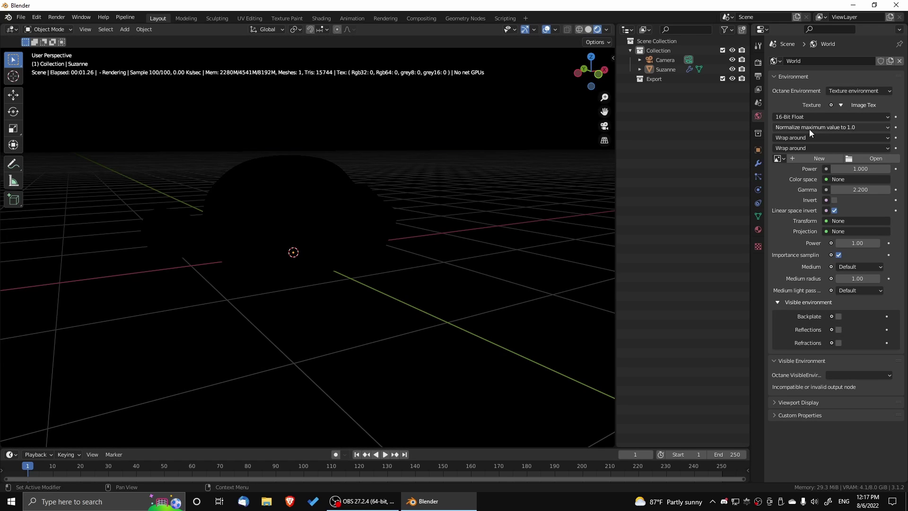
- Load old_bus_depot_4k.hdr from the HDRI > HDRHaven folder into the environment Image Tex
{"action": "left_click", "coordinate": [873, 161]}
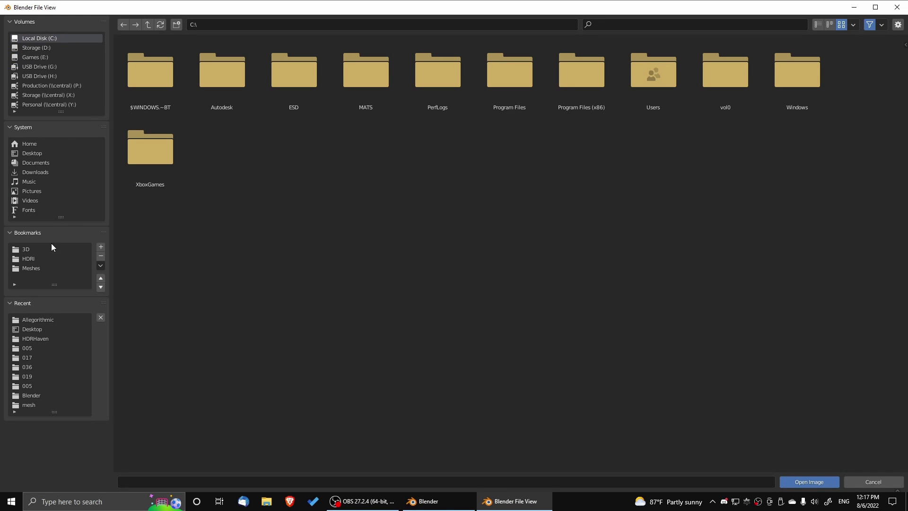
{"action": "double_click", "coordinate": [36, 258]}
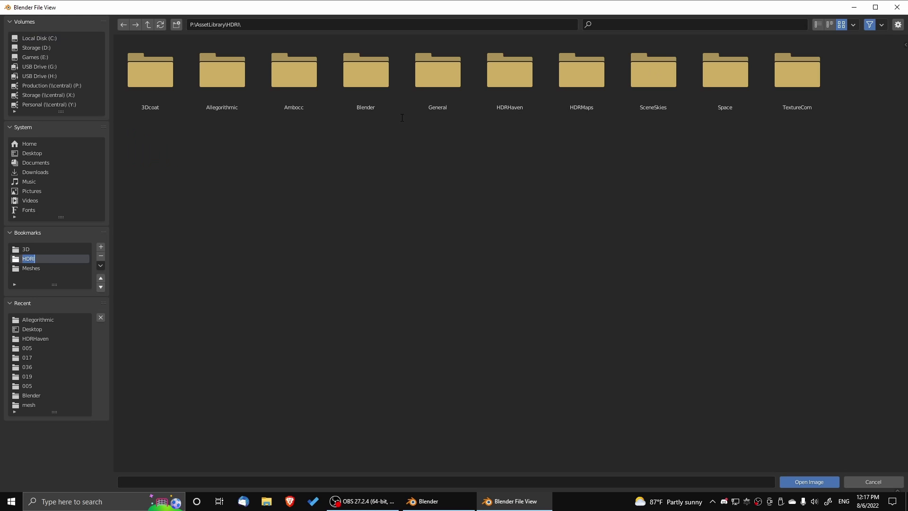
{"action": "double_click", "coordinate": [518, 81]}
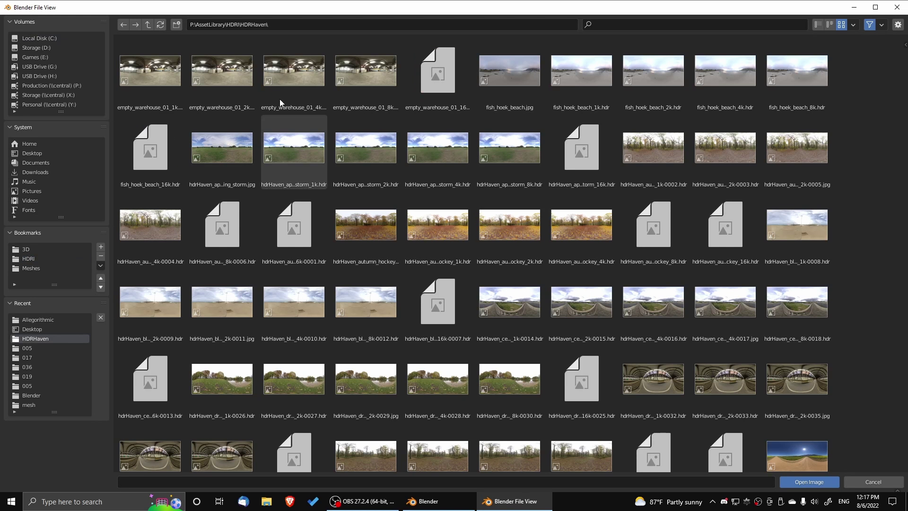
{"action": "scroll", "coordinate": [457, 232], "scroll_direction": "down", "scroll_amount": 3}
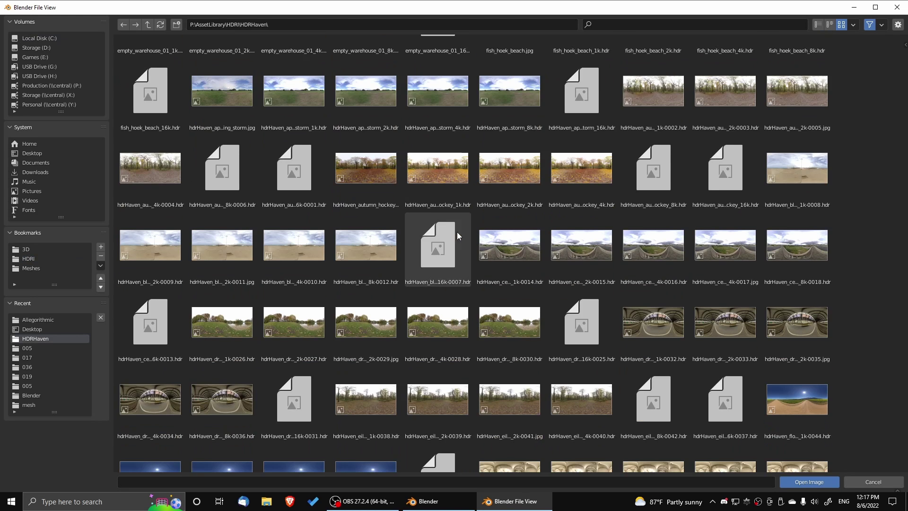
{"action": "scroll", "coordinate": [456, 231], "scroll_direction": "down", "scroll_amount": 18}
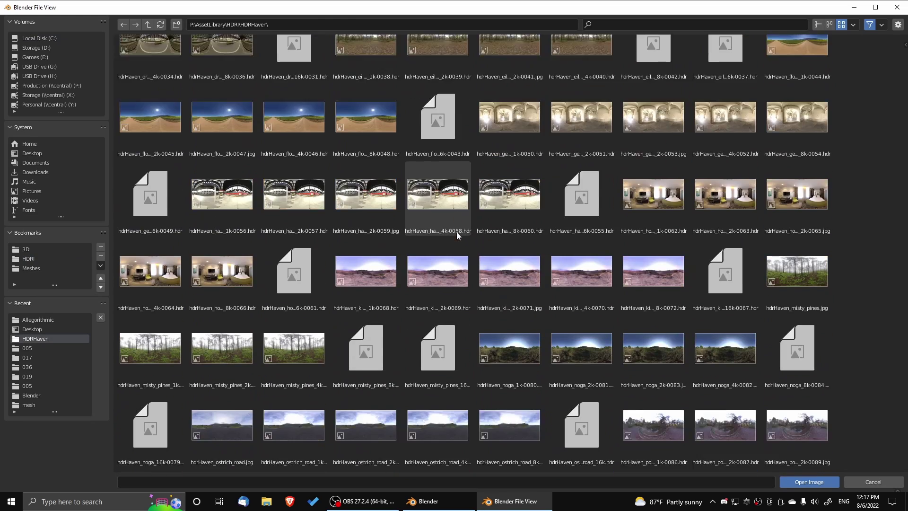
{"action": "scroll", "coordinate": [456, 232], "scroll_direction": "down", "scroll_amount": 20}
{"action": "left_click", "coordinate": [586, 289]}
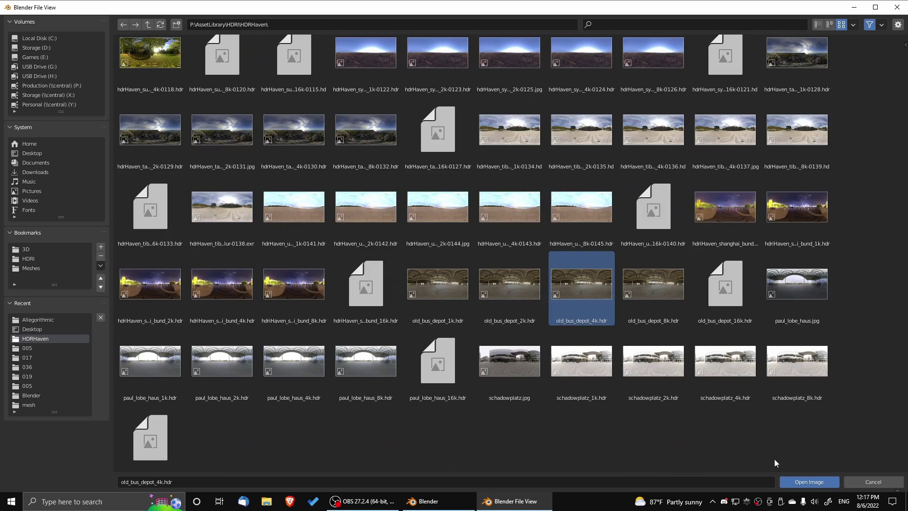
{"action": "left_click", "coordinate": [804, 483]}
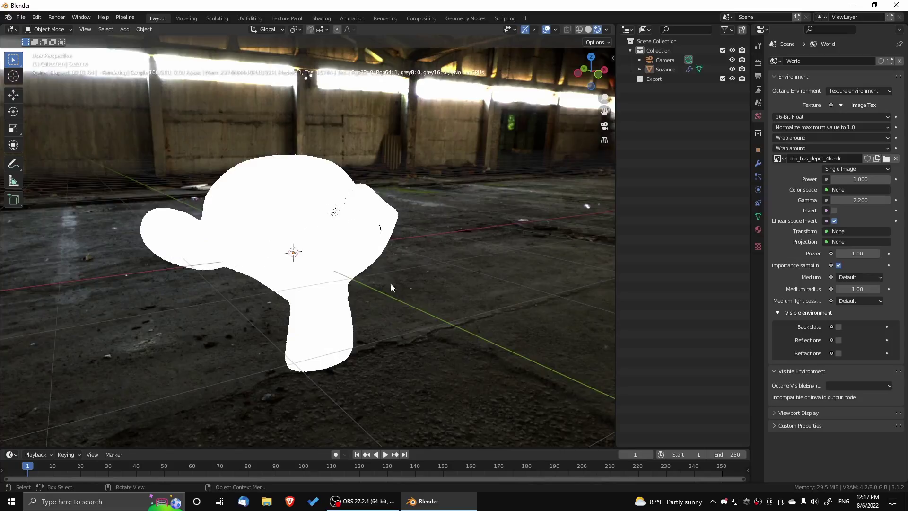
- Change the environment texture gamma from 2.2 to 1.0 and check Suzanne's lighting
{"action": "middle_click_drag", "start_coordinate": [391, 283], "coordinate": [592, 276]}
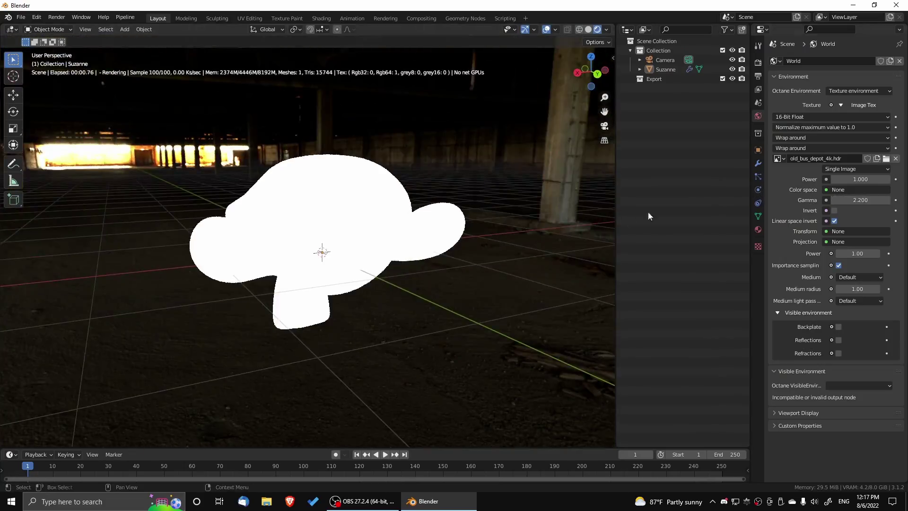
{"action": "middle_click_drag", "start_coordinate": [567, 283], "coordinate": [435, 281]}
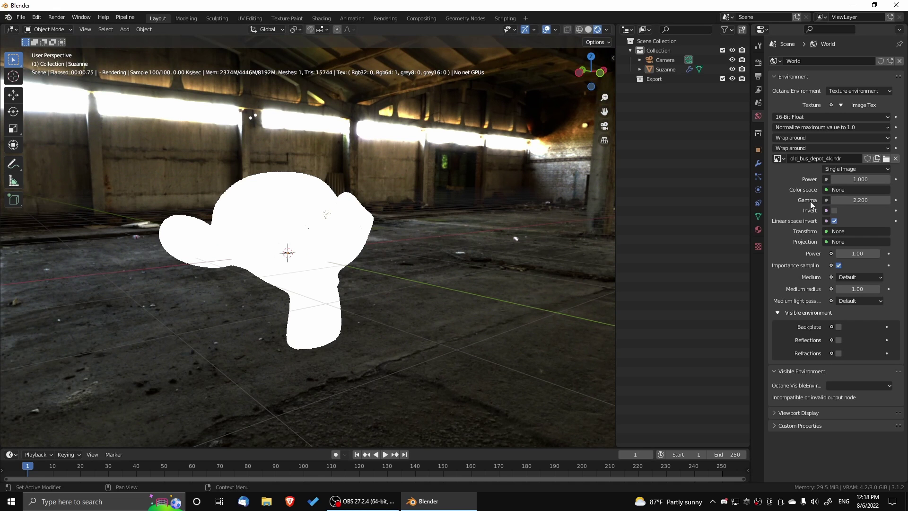
{"action": "left_click", "coordinate": [857, 201]}
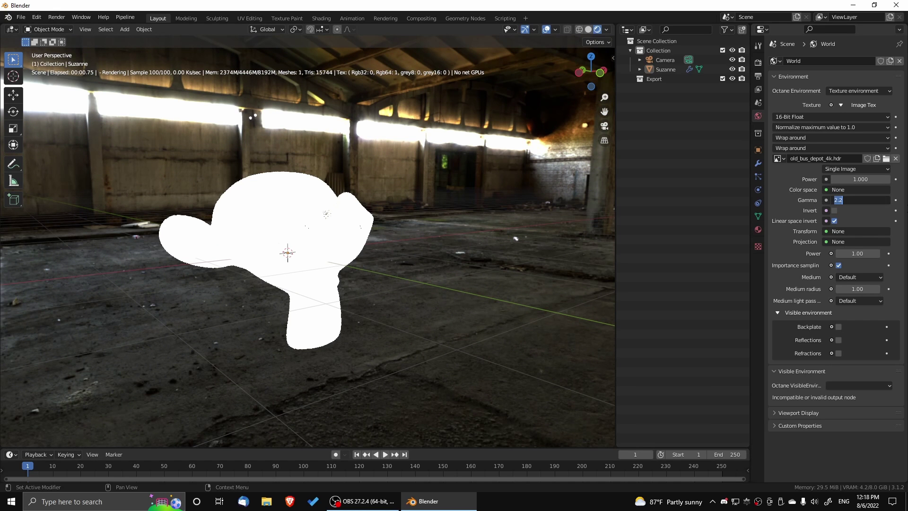
{"action": "type", "text": "1"}
{"action": "key", "text": "Return"}
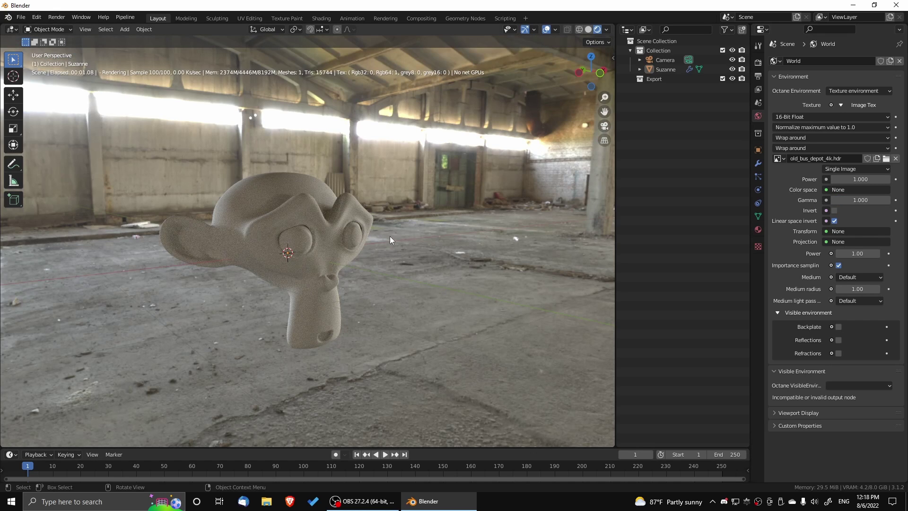
{"action": "middle_click_drag", "start_coordinate": [371, 300], "coordinate": [477, 304]}
{"action": "mouse_move", "coordinate": [406, 295]}
{"action": "middle_mouse_down"}
{"action": "mouse_move", "coordinate": [370, 297]}
{"action": "mouse_move", "coordinate": [427, 293]}
{"action": "mouse_move", "coordinate": [384, 302]}
{"action": "mouse_move", "coordinate": [414, 295]}
{"action": "mouse_move", "coordinate": [393, 285]}
{"action": "middle_mouse_up"}
{"action": "key", "text": "shift+a"}
- Add a floor plane under Suzanne, scale it up twice, and split the 3D view in two
{"action": "mouse_move", "coordinate": [393, 284]}
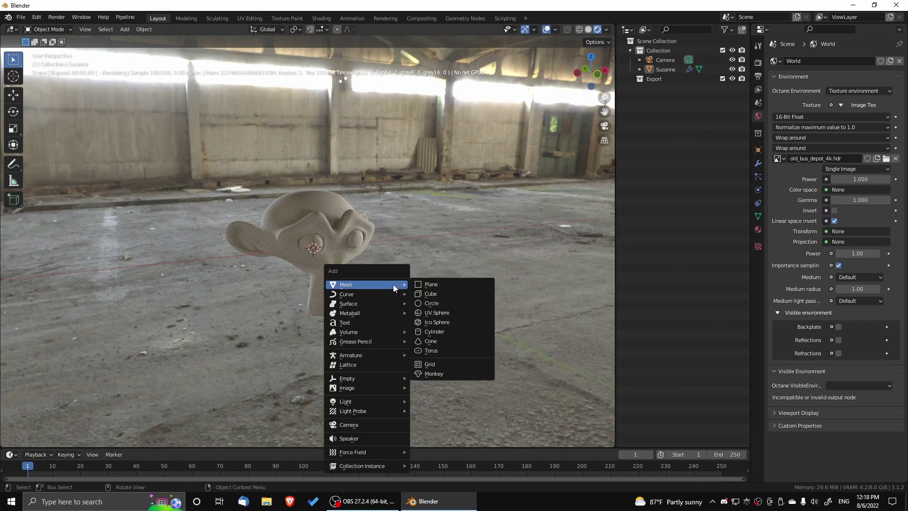
{"action": "left_click", "coordinate": [430, 284]}
{"action": "key", "text": "s"}
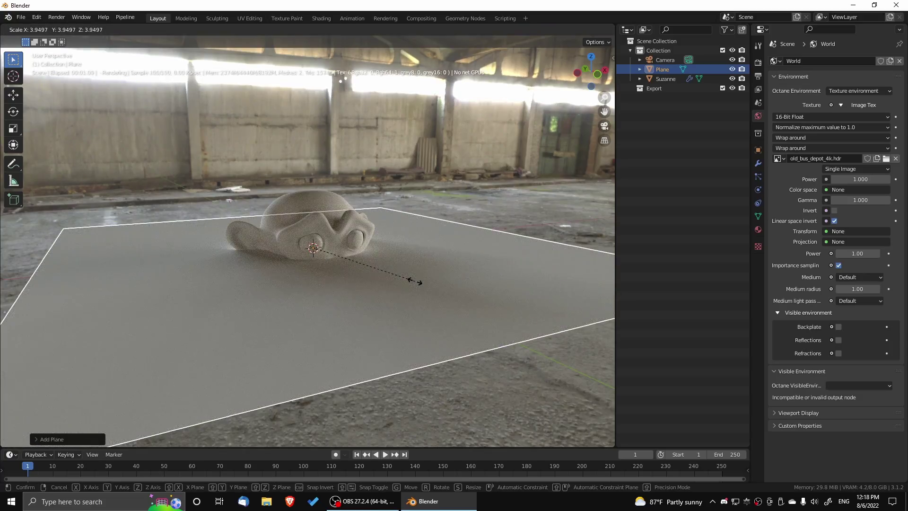
{"action": "left_click", "coordinate": [365, 283]}
{"action": "middle_click_drag", "start_coordinate": [347, 282], "coordinate": [429, 240]}
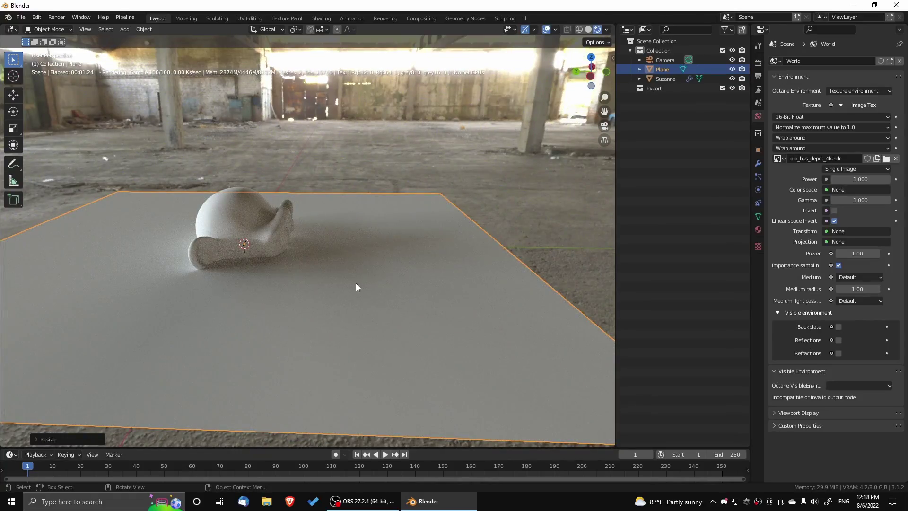
{"action": "key", "text": "s"}
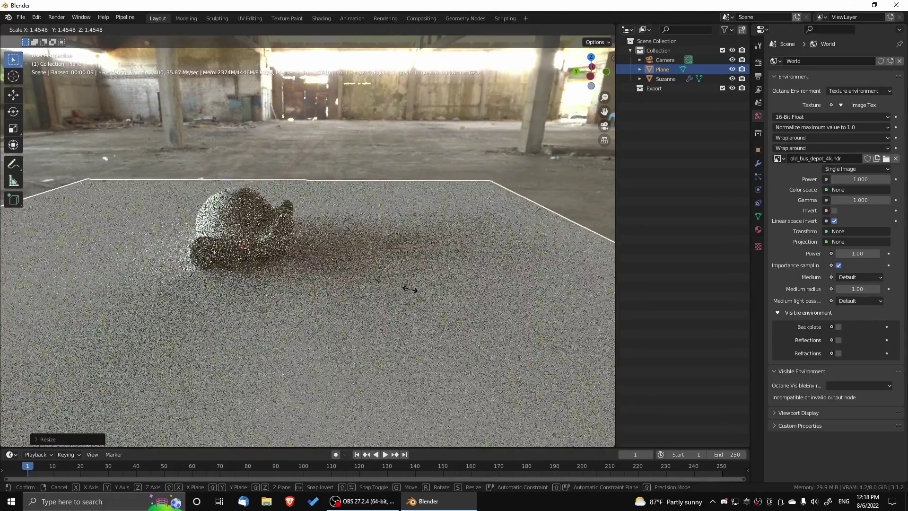
{"action": "left_click", "coordinate": [411, 290]}
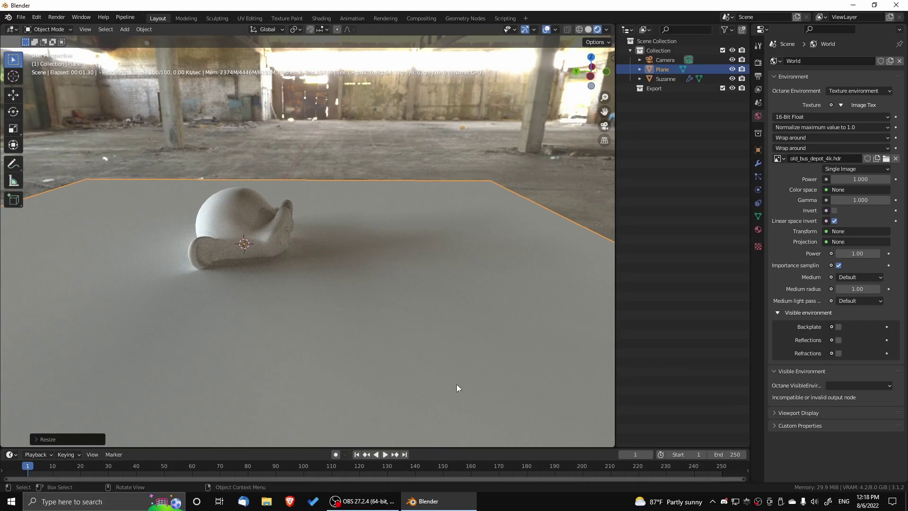
{"action": "middle_click_drag", "start_coordinate": [377, 335], "coordinate": [307, 325]}
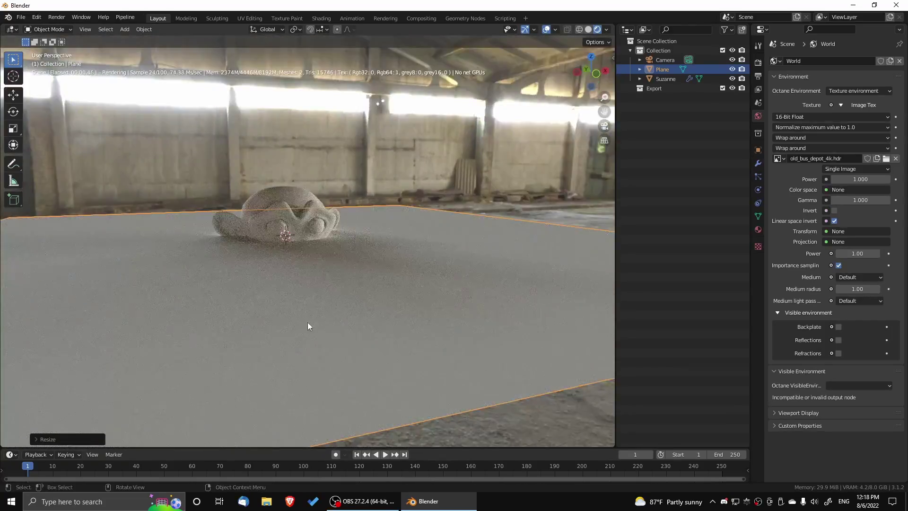
{"action": "left_click_drag", "start_coordinate": [2, 444], "coordinate": [30, 218]}
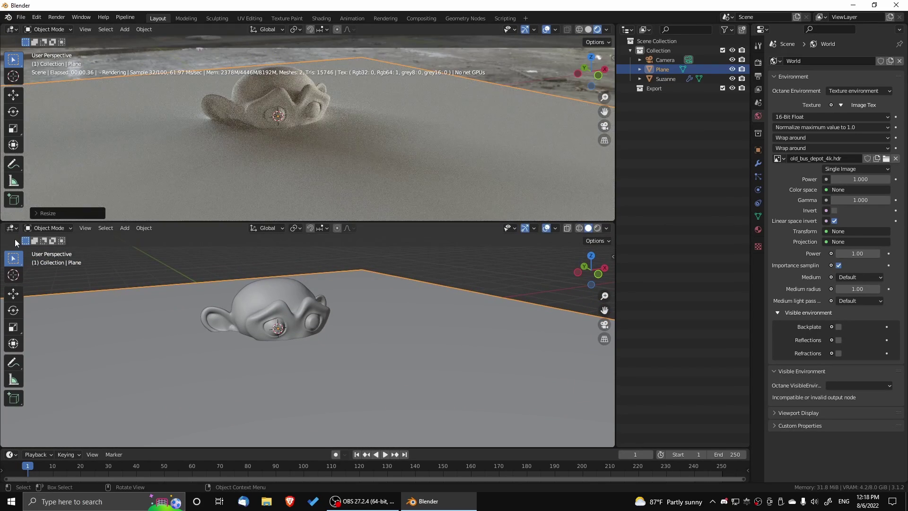
- Make the lower area a Shader Editor and give Suzanne a new Universal material, Material.001
{"action": "left_click", "coordinate": [13, 228]}
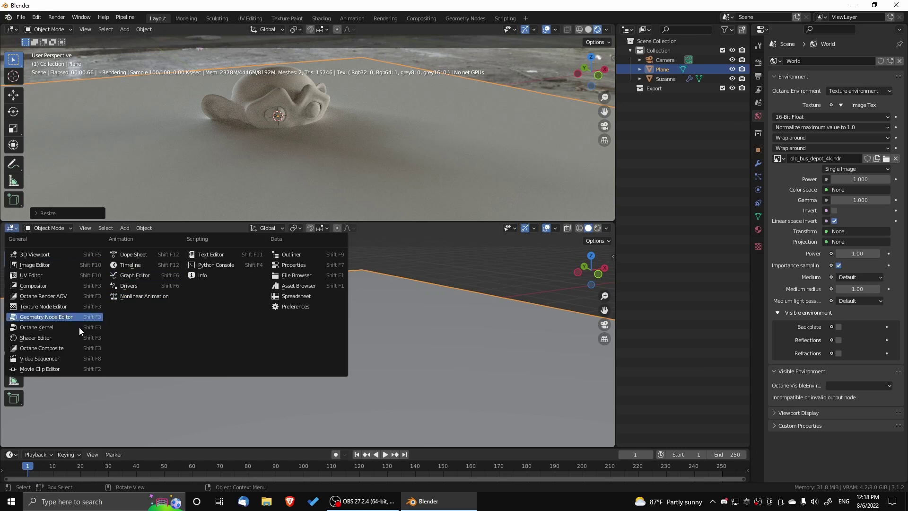
{"action": "left_click", "coordinate": [48, 339]}
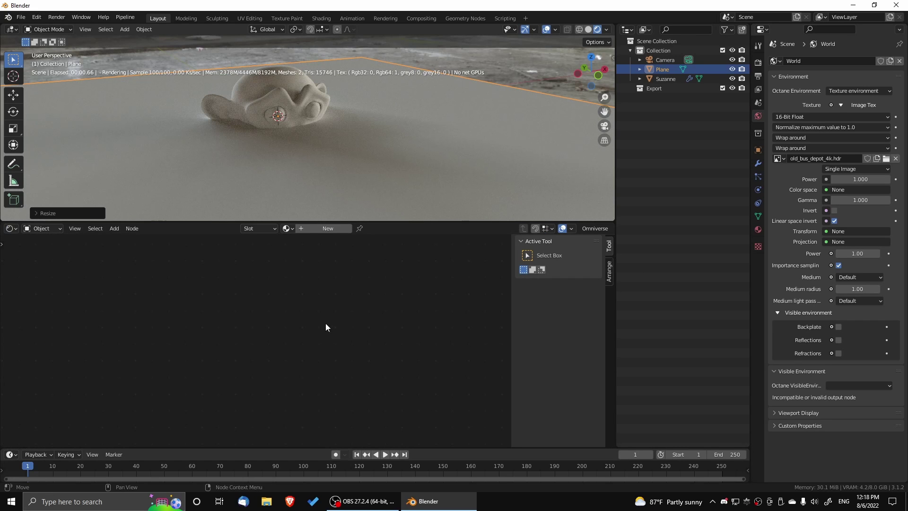
{"action": "left_click", "coordinate": [302, 99]}
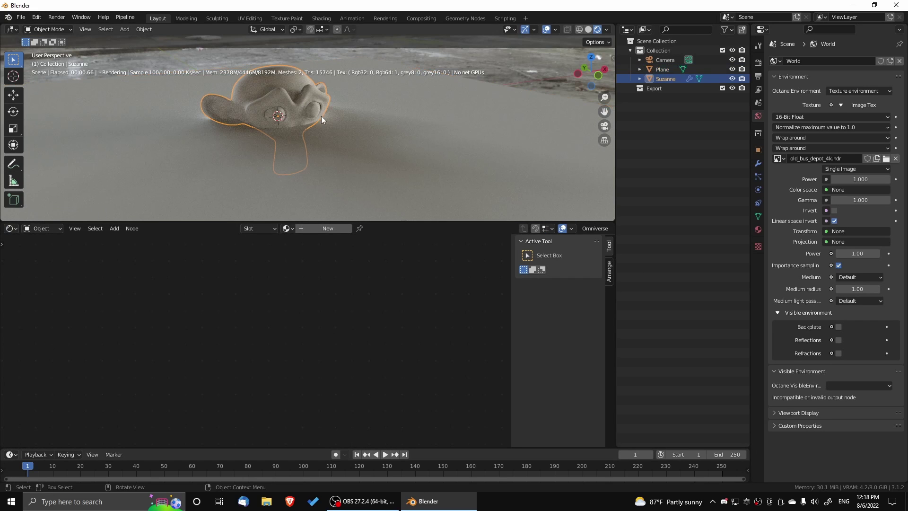
{"action": "left_click", "coordinate": [759, 229]}
{"action": "left_click", "coordinate": [802, 89]}
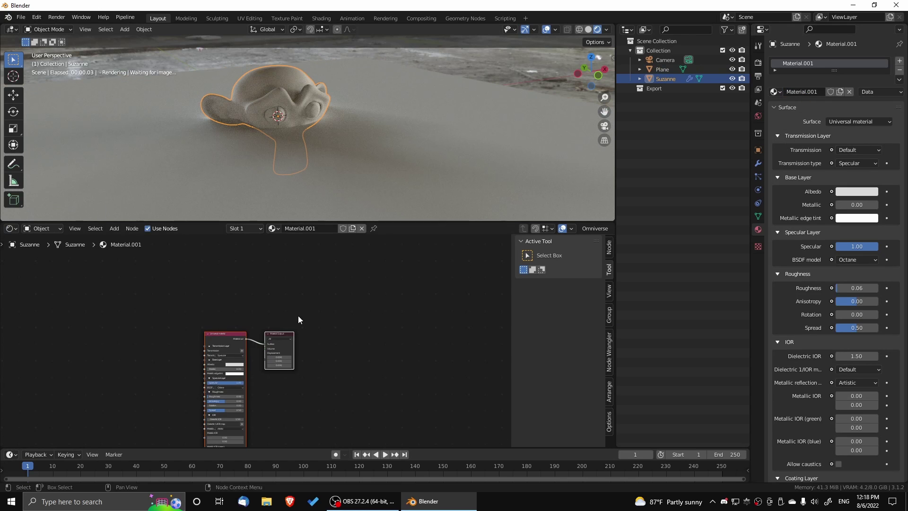
{"action": "scroll", "coordinate": [351, 379], "scroll_direction": "up", "scroll_amount": 3}
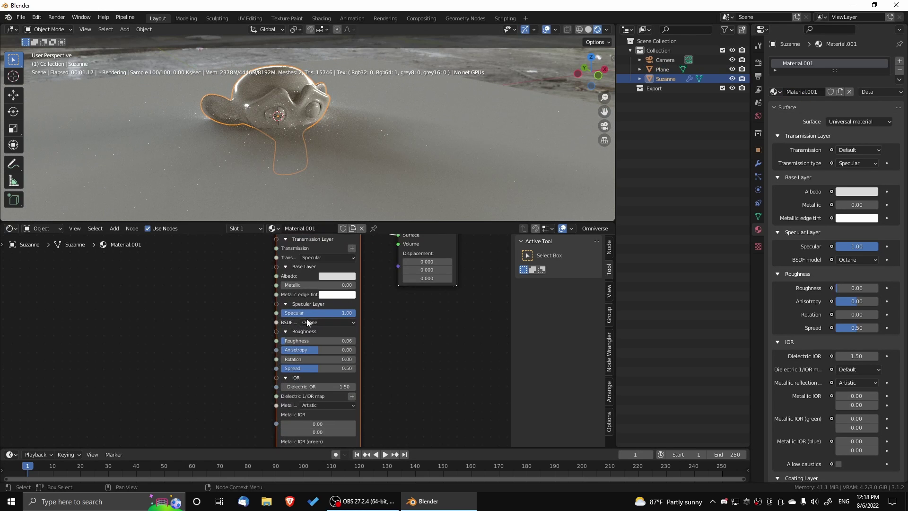
{"action": "scroll", "coordinate": [280, 368], "scroll_direction": "up", "scroll_amount": 3}
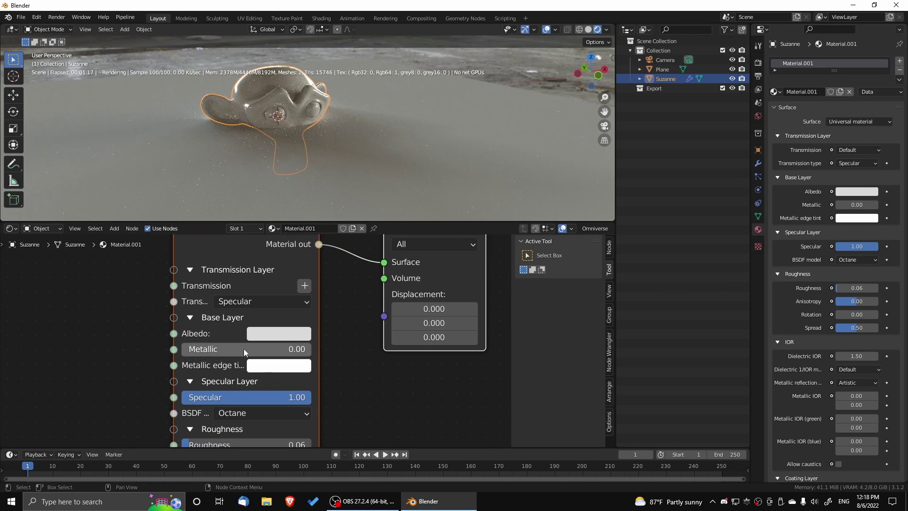
{"action": "left_click", "coordinate": [260, 330]}
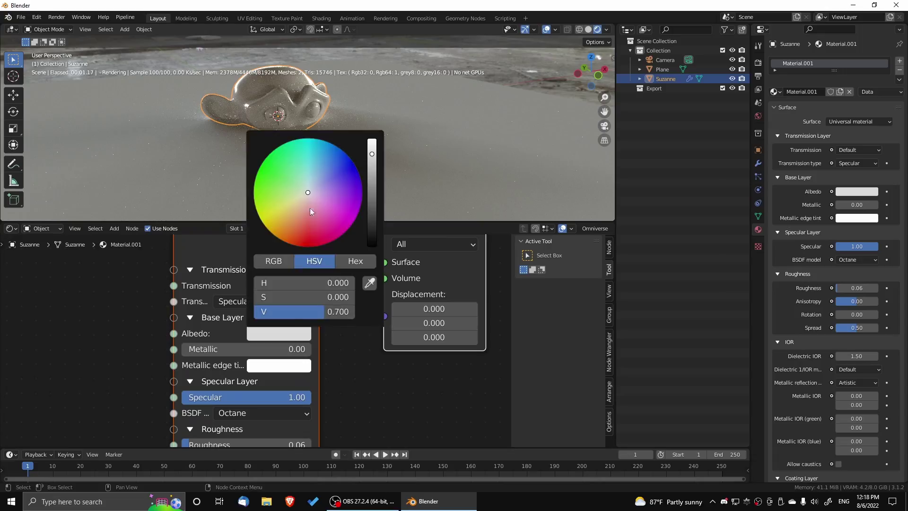
- Adjust the Albedo colour and try Roughness values on the material, starting from 0.54
{"action": "left_click", "coordinate": [329, 205]}
{"action": "mouse_move", "coordinate": [329, 204]}
{"action": "left_mouse_down"}
{"action": "mouse_move", "coordinate": [338, 207]}
{"action": "mouse_move", "coordinate": [345, 163]}
{"action": "mouse_move", "coordinate": [286, 168]}
{"action": "mouse_move", "coordinate": [355, 163]}
{"action": "mouse_move", "coordinate": [283, 204]}
{"action": "mouse_move", "coordinate": [266, 169]}
{"action": "mouse_move", "coordinate": [282, 239]}
{"action": "mouse_move", "coordinate": [308, 247]}
{"action": "left_mouse_up"}
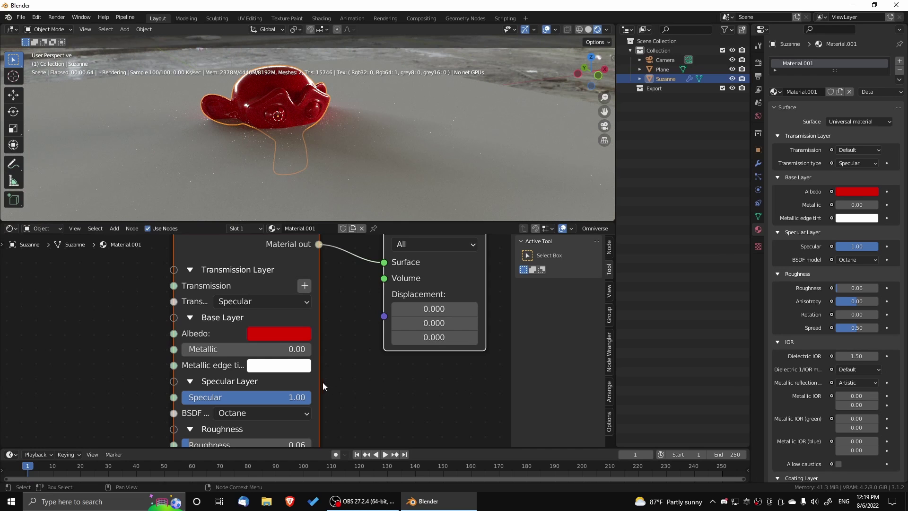
{"action": "middle_click_drag", "start_coordinate": [342, 380], "coordinate": [385, 306]}
{"action": "middle_click_drag", "start_coordinate": [377, 379], "coordinate": [377, 363]}
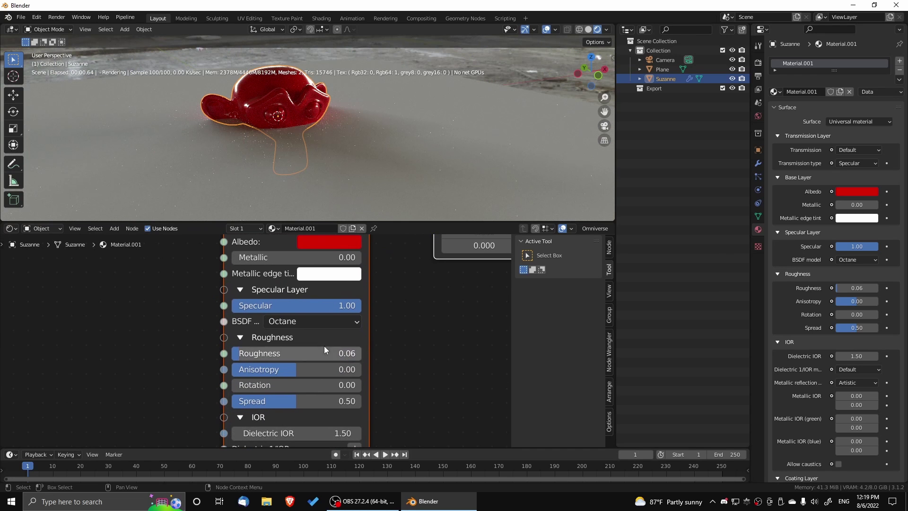
{"action": "left_click", "coordinate": [317, 352]}
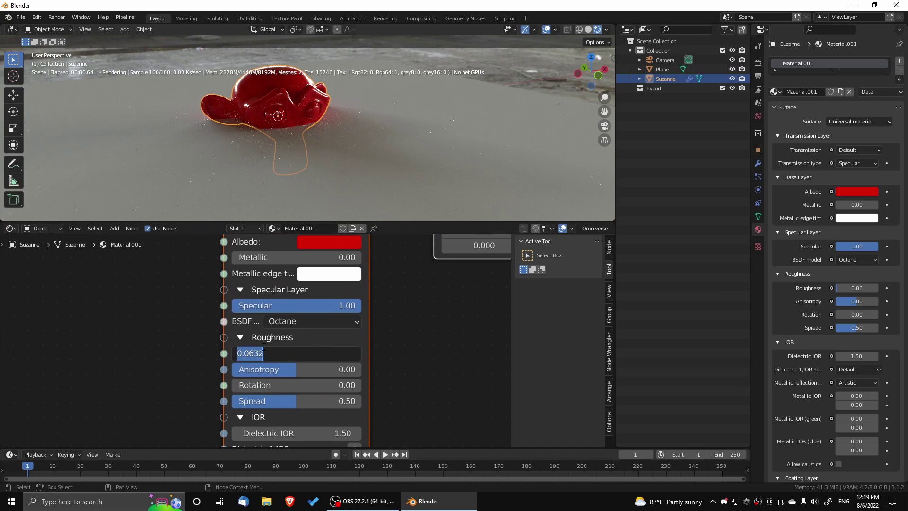
{"action": "type", "text": "0.54"}
{"action": "key", "text": "Return"}
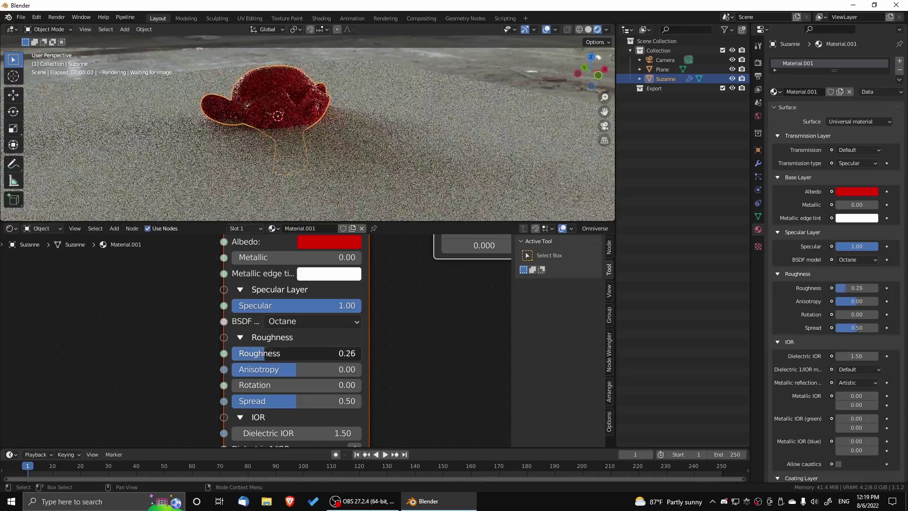
{"action": "left_click_drag", "start_coordinate": [354, 354], "coordinate": [263, 354]}
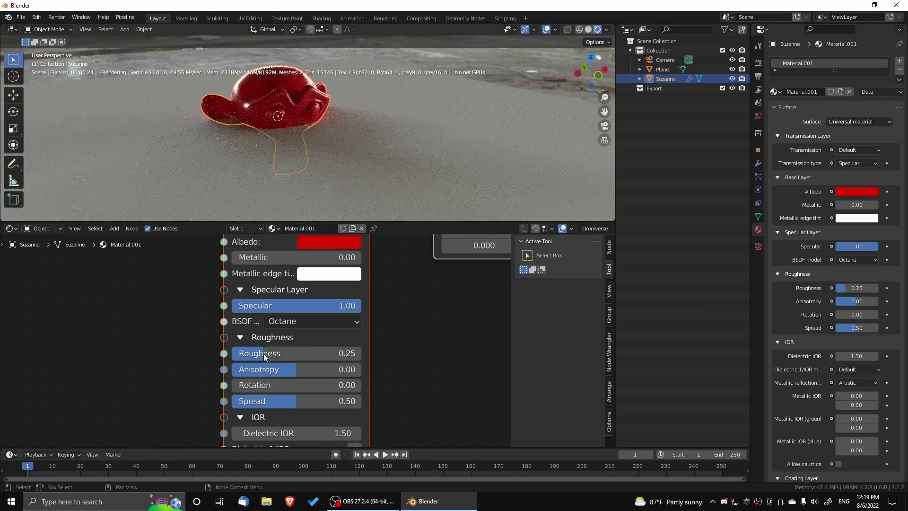
- Switch the BSDF model to GGX (energy preserving) and set Roughness to 0.50
{"action": "left_click", "coordinate": [309, 322]}
{"action": "left_click", "coordinate": [296, 387]}
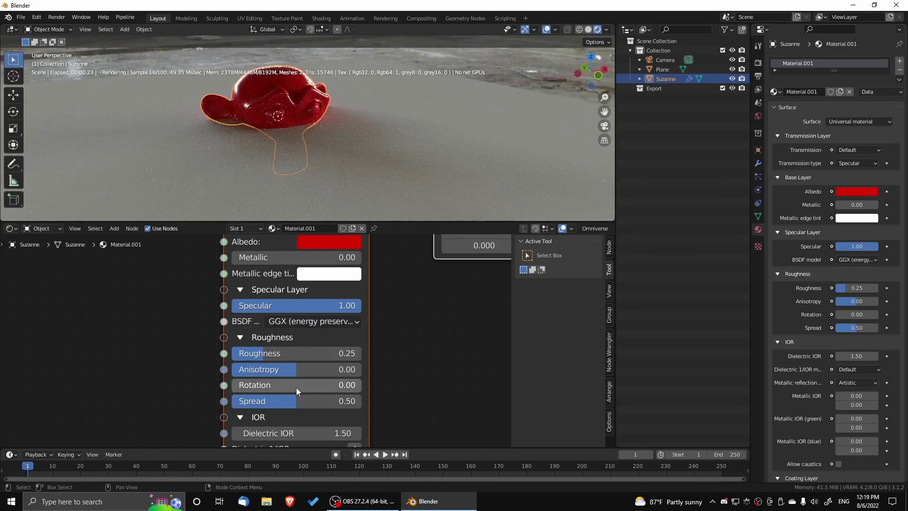
{"action": "left_click_drag", "start_coordinate": [263, 353], "coordinate": [296, 354]}
{"action": "middle_click_drag", "start_coordinate": [317, 164], "coordinate": [375, 164]}
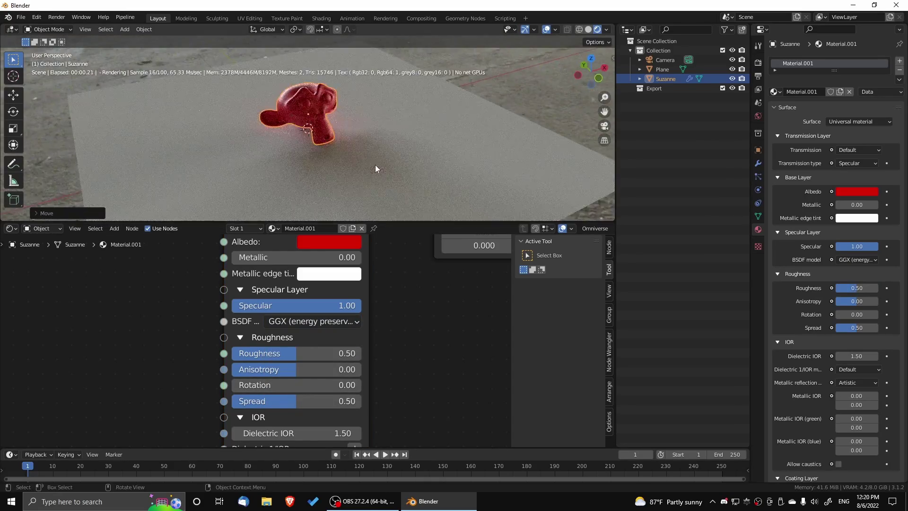
{"action": "scroll", "coordinate": [305, 108], "scroll_direction": "up", "scroll_amount": 3}
{"action": "middle_click_drag", "start_coordinate": [305, 108], "coordinate": [330, 181]}
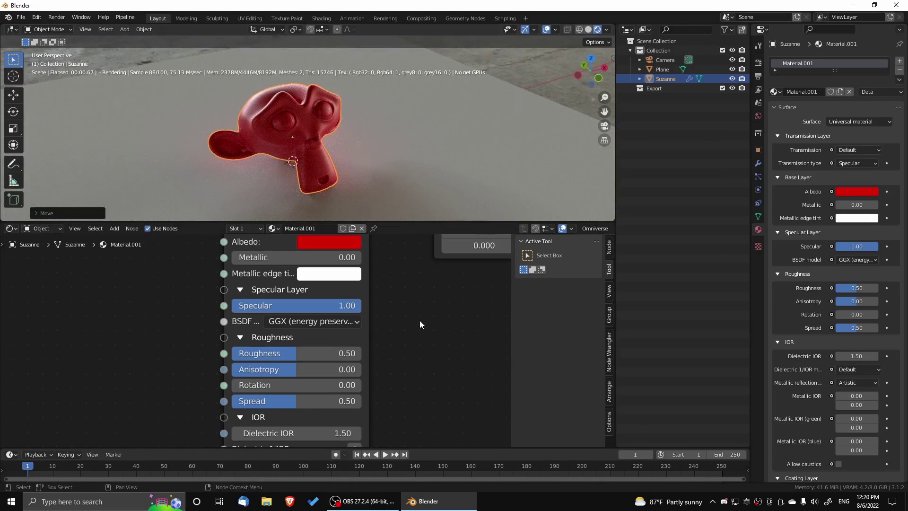
- Give the plane a new material, Material.002, with Shadow catcher enabled
{"action": "left_click", "coordinate": [479, 133]}
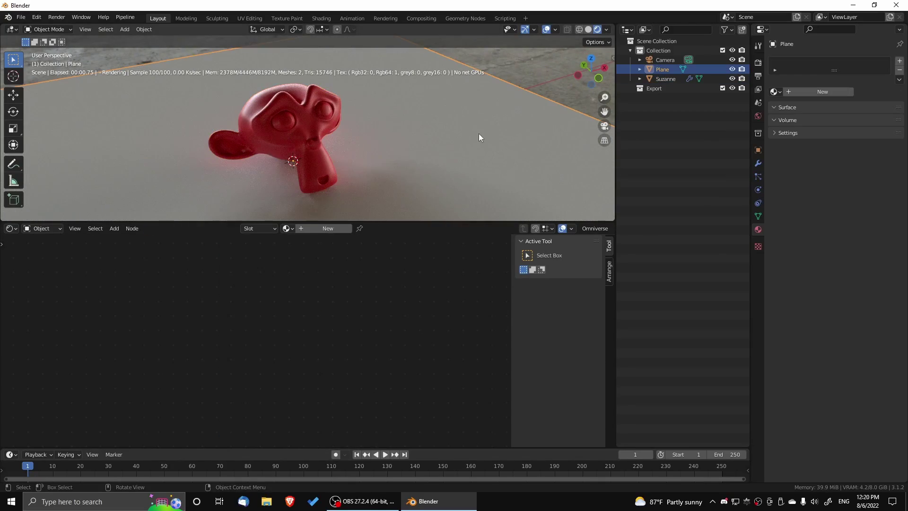
{"action": "left_click", "coordinate": [798, 92]}
{"action": "scroll", "coordinate": [384, 305], "scroll_direction": "down", "scroll_amount": 3}
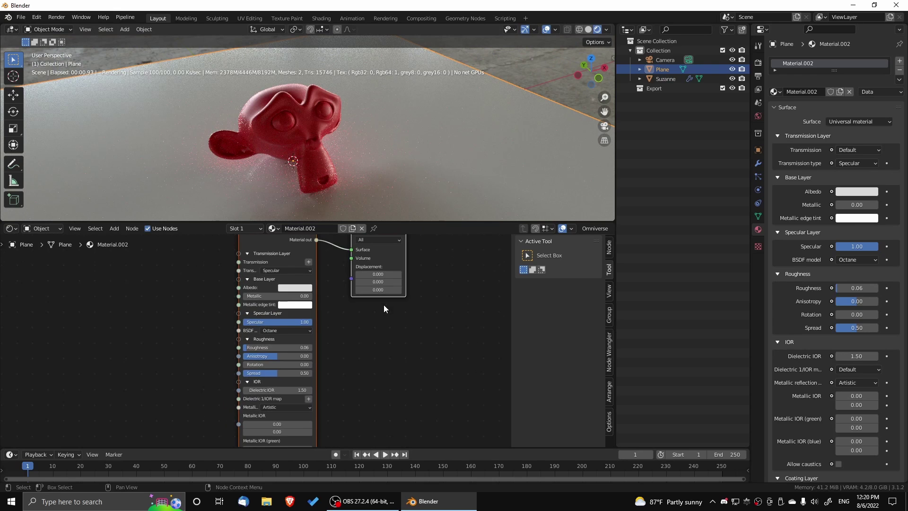
{"action": "scroll", "coordinate": [369, 374], "scroll_direction": "down", "scroll_amount": 10, "text": "shift"}
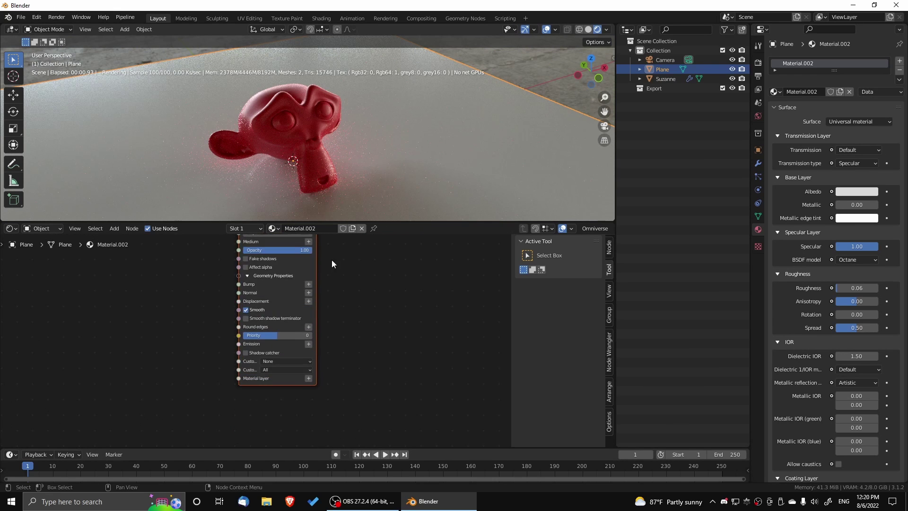
{"action": "scroll", "coordinate": [332, 259], "scroll_direction": "down", "scroll_amount": 8, "text": "shift"}
{"action": "scroll", "coordinate": [266, 336], "scroll_direction": "up", "scroll_amount": 1}
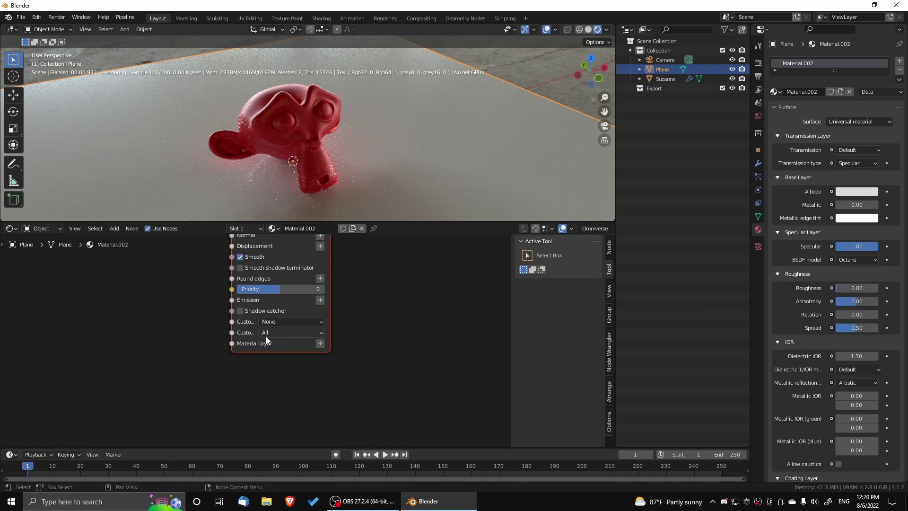
{"action": "left_click", "coordinate": [241, 310]}
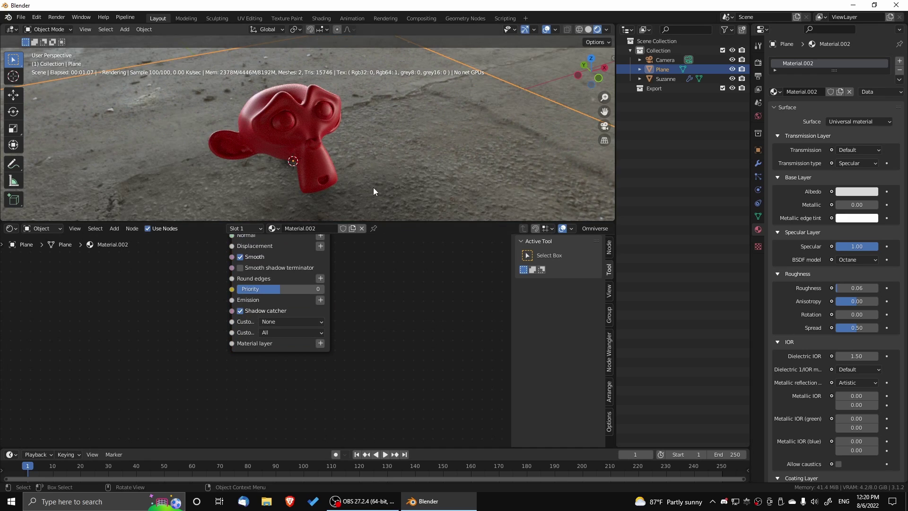
{"action": "middle_click_drag", "start_coordinate": [373, 188], "coordinate": [398, 178]}
- Reselect the plane and scale it up to cover more ground
{"action": "left_click", "coordinate": [507, 81]}
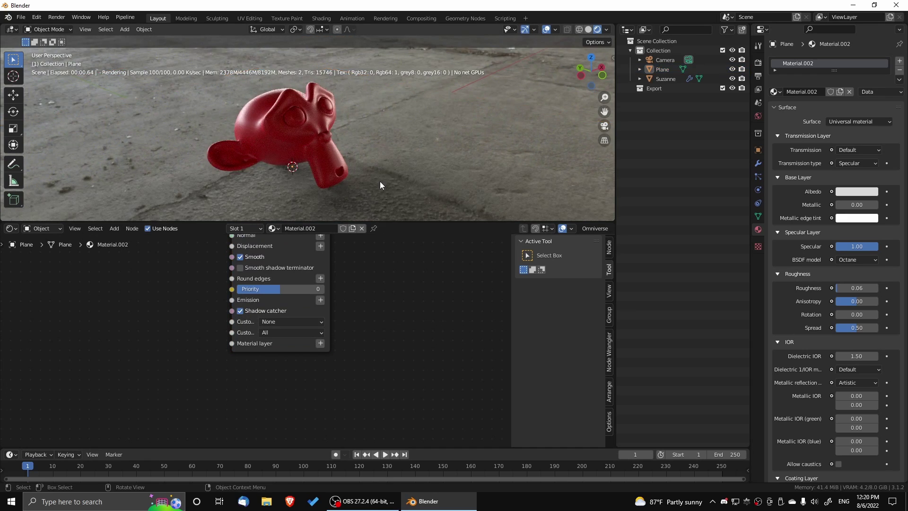
{"action": "scroll", "coordinate": [379, 181], "scroll_direction": "down", "scroll_amount": 4}
{"action": "middle_click_drag", "start_coordinate": [326, 188], "coordinate": [447, 172]}
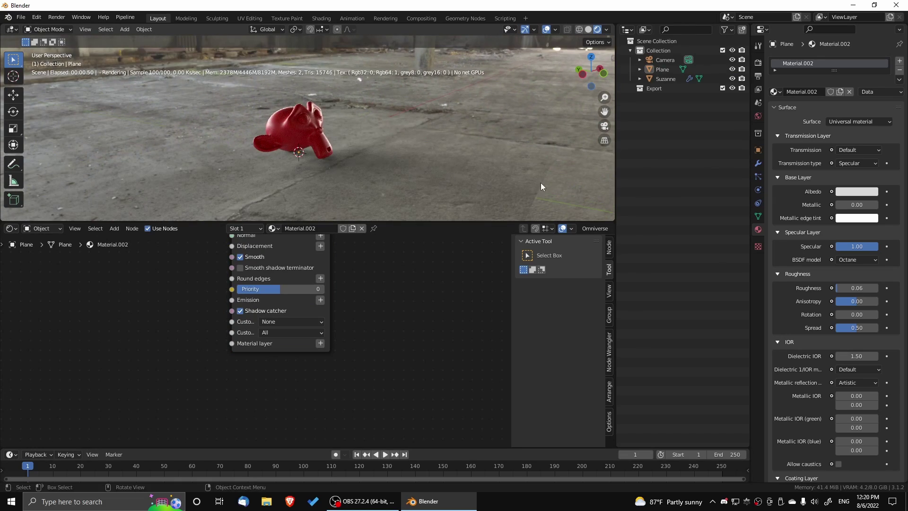
{"action": "left_click", "coordinate": [535, 193]}
{"action": "key", "text": "s"}
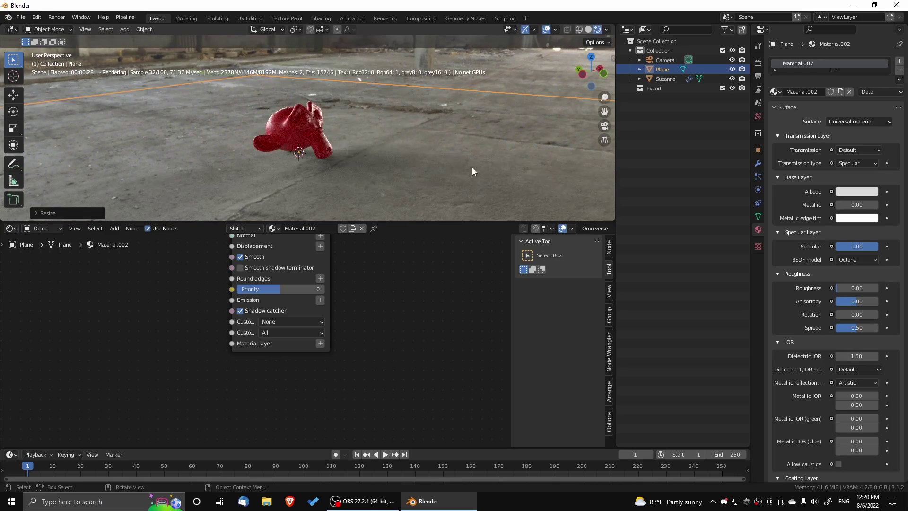
{"action": "middle_click_drag", "start_coordinate": [359, 174], "coordinate": [334, 182]}
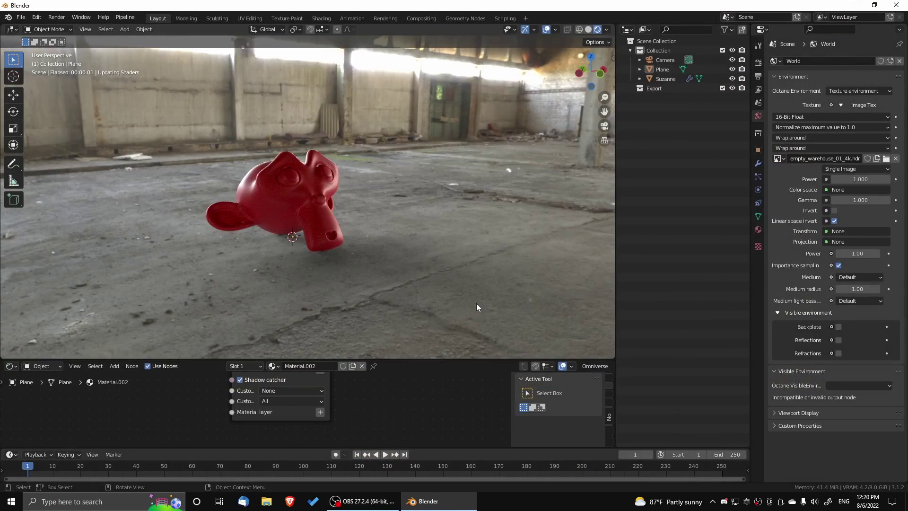
- Load hdrHaven_autumn_hockey_4k.hdr as the world environment, replacing the empty warehouse
{"action": "mouse_move", "coordinate": [363, 271]}
{"action": "middle_mouse_down"}
{"action": "mouse_move", "coordinate": [481, 270]}
{"action": "mouse_move", "coordinate": [362, 283]}
{"action": "middle_mouse_up"}
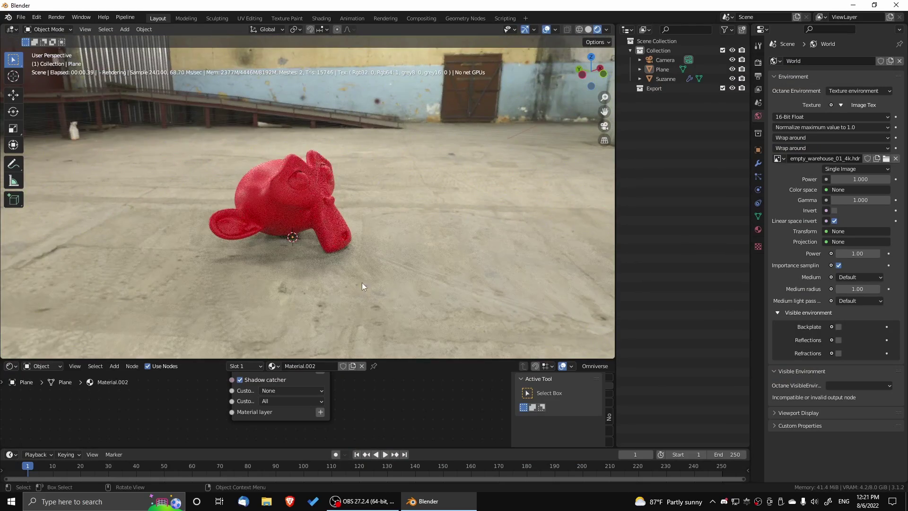
{"action": "left_click", "coordinate": [886, 159]}
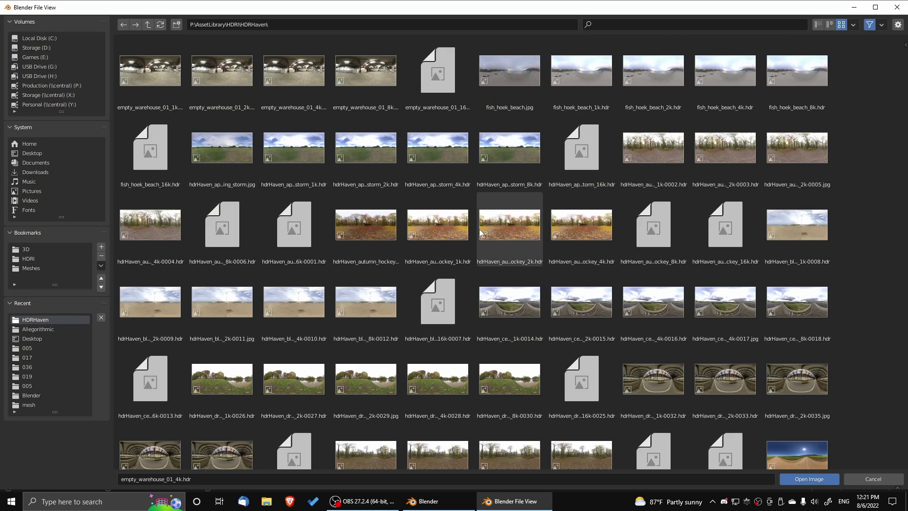
{"action": "left_click", "coordinate": [586, 227]}
{"action": "left_click", "coordinate": [800, 478]}
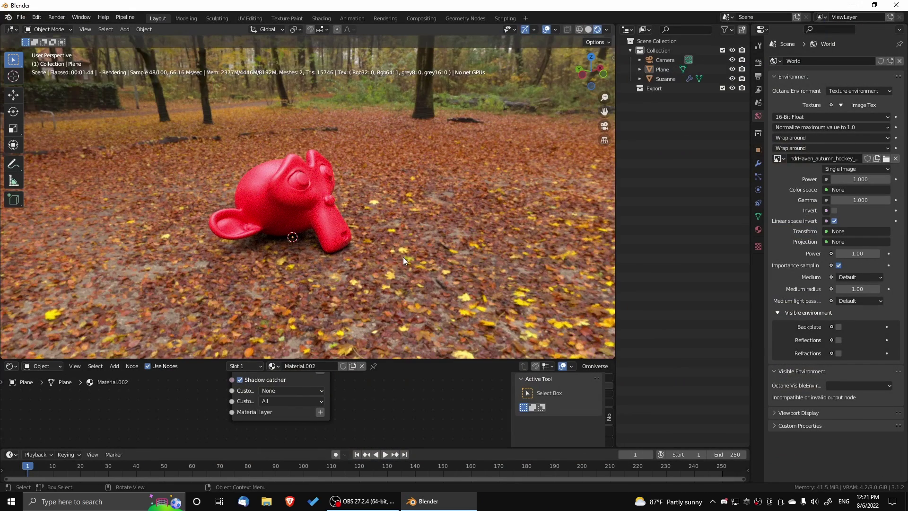
{"action": "middle_click_drag", "start_coordinate": [404, 258], "coordinate": [378, 278]}
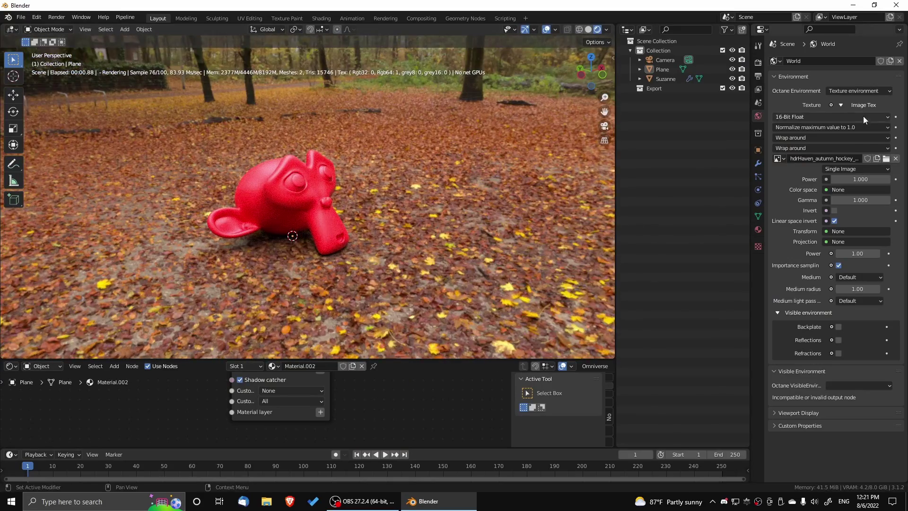
- Reopen the image browser and scroll down through the HDRHaven folder for another HDR
{"action": "left_click", "coordinate": [886, 159]}
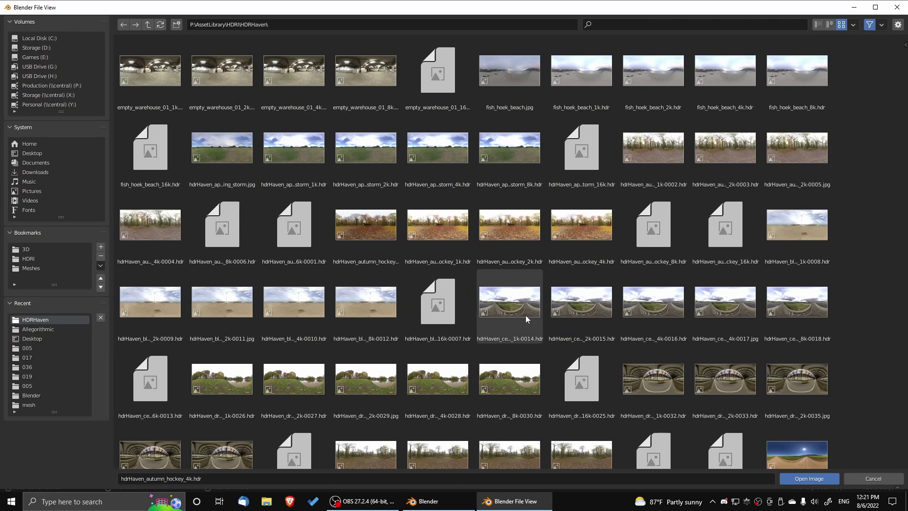
{"action": "scroll", "coordinate": [506, 279], "scroll_direction": "down", "scroll_amount": 3}
{"action": "scroll", "coordinate": [506, 283], "scroll_direction": "down", "scroll_amount": 2}
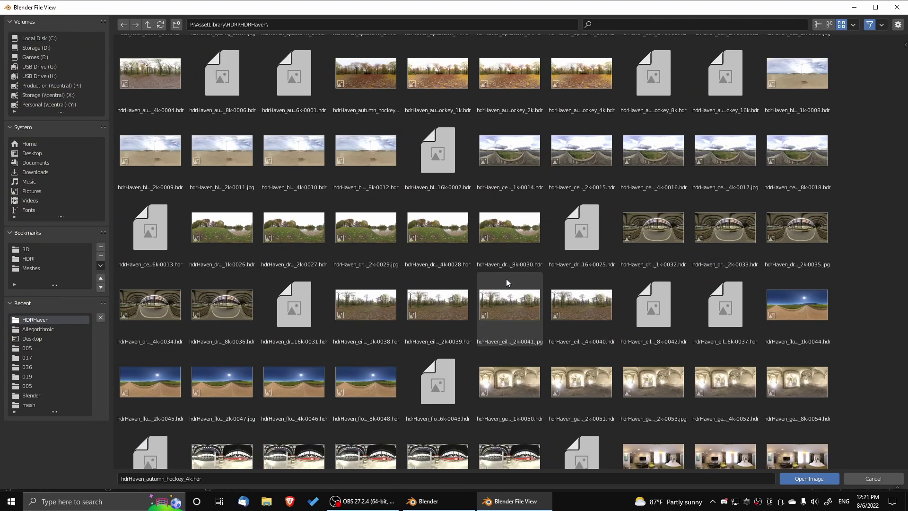
{"action": "scroll", "coordinate": [507, 279], "scroll_direction": "down", "scroll_amount": 6}
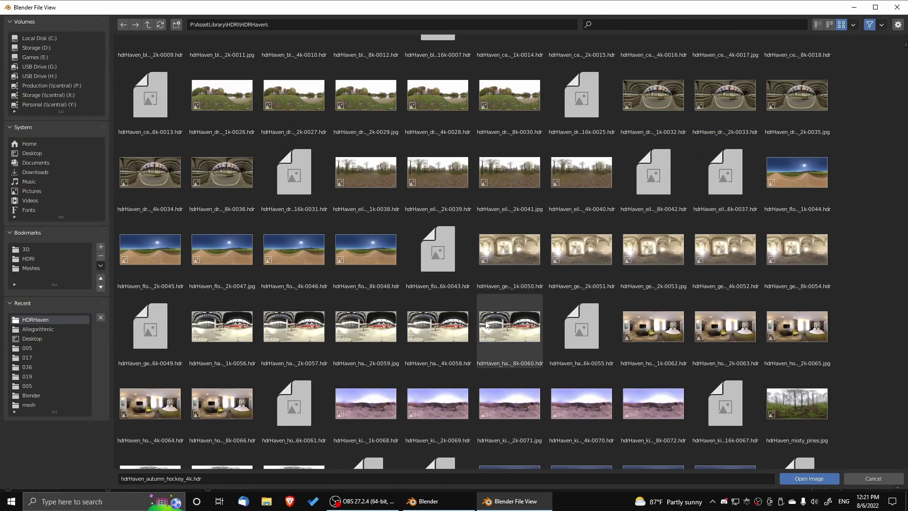